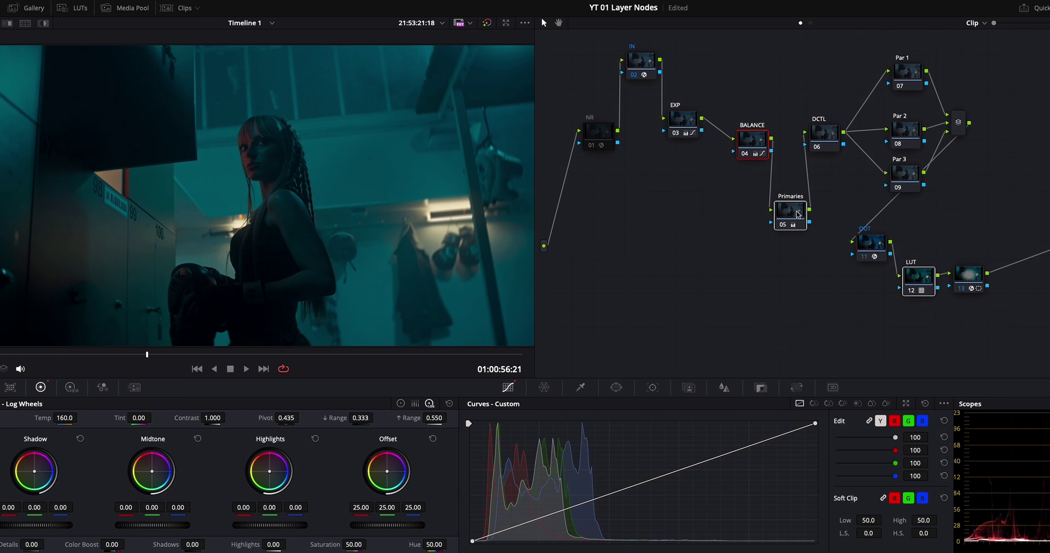
Bypass nodes with Ctrl+D and scrub to a later frame to compare the grade.
key(ctrl+d)
drag(154, 358, 214, 352)
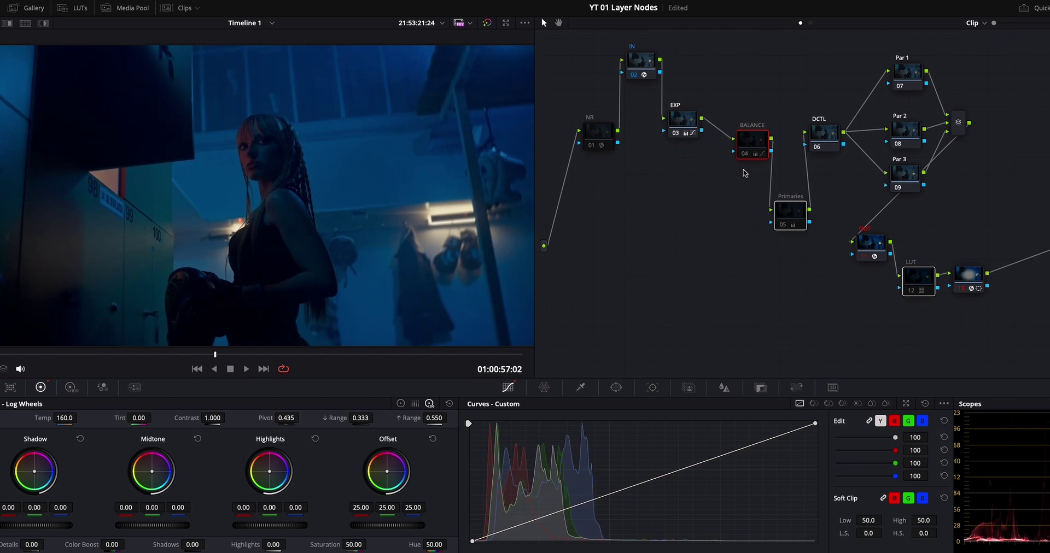
mouse_move(760, 148)
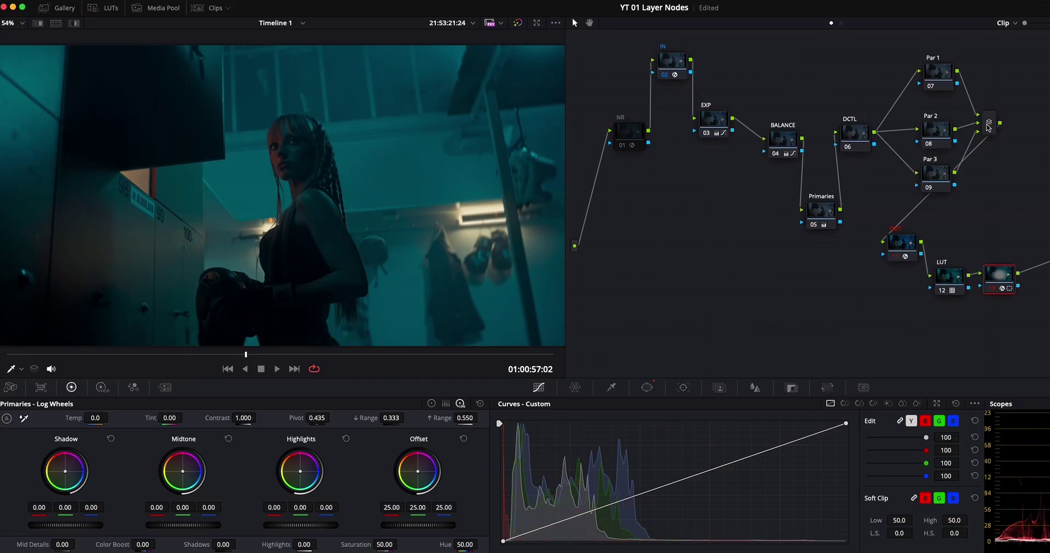
Add serial node 11 after the parallel mixer and add a layer node beneath it.
click(989, 127)
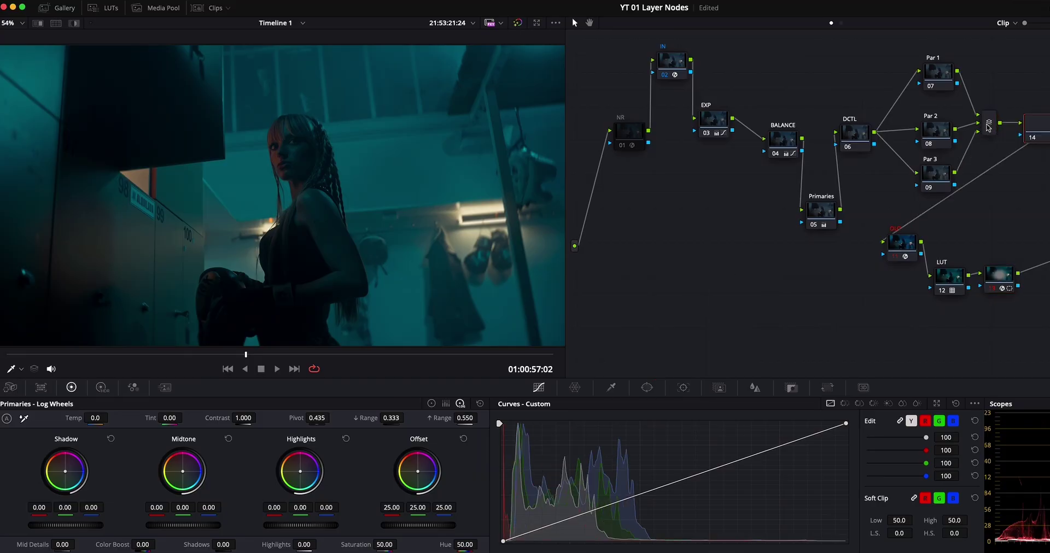
key(alt+s)
mouse_move(1023, 125)
mouse_down()
mouse_move(647, 312)
mouse_move(647, 302)
mouse_up()
right_click(648, 302)
mouse_move(699, 356)
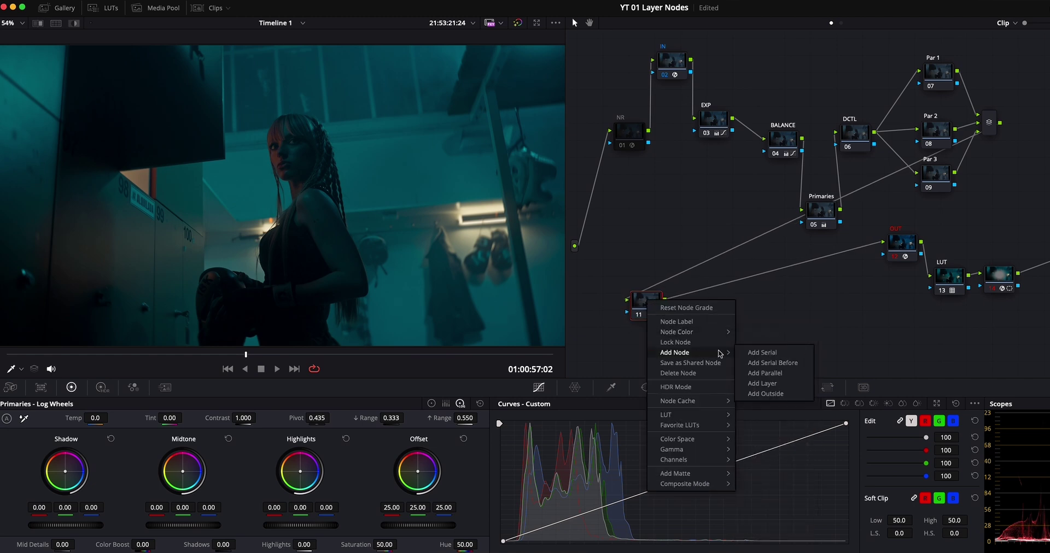
click(776, 384)
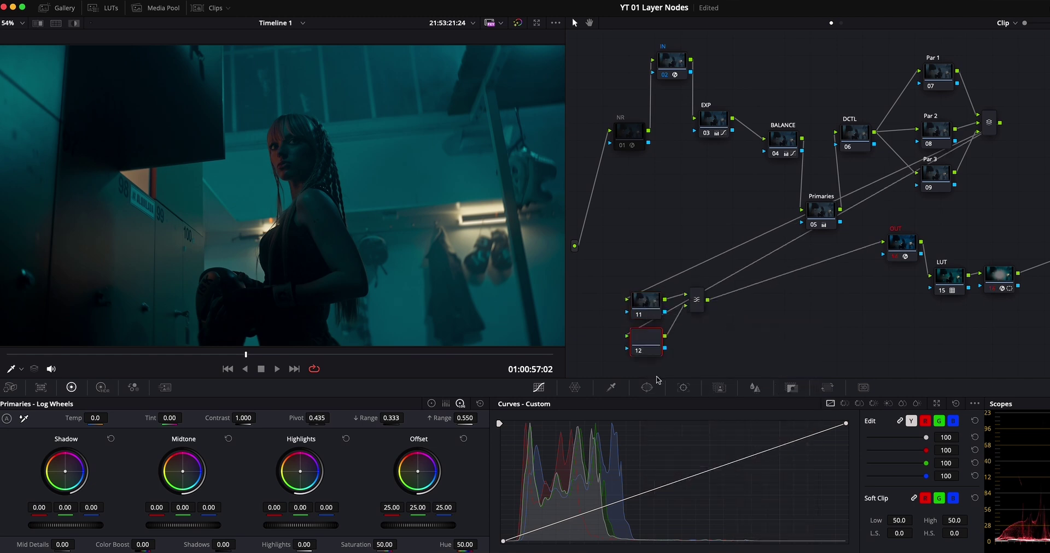
Arrange nodes 11, 12 and the layer mixer, then open Magic Mask for node 12.
mouse_move(645, 339)
mouse_down()
mouse_move(661, 313)
mouse_move(659, 230)
mouse_up()
drag(719, 282, 728, 282)
drag(666, 319, 669, 318)
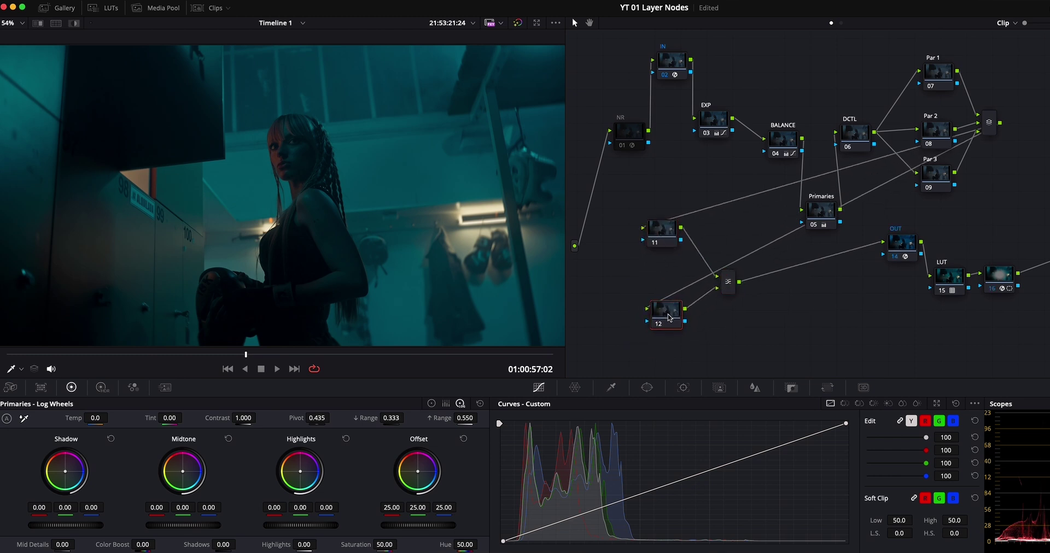
click(720, 388)
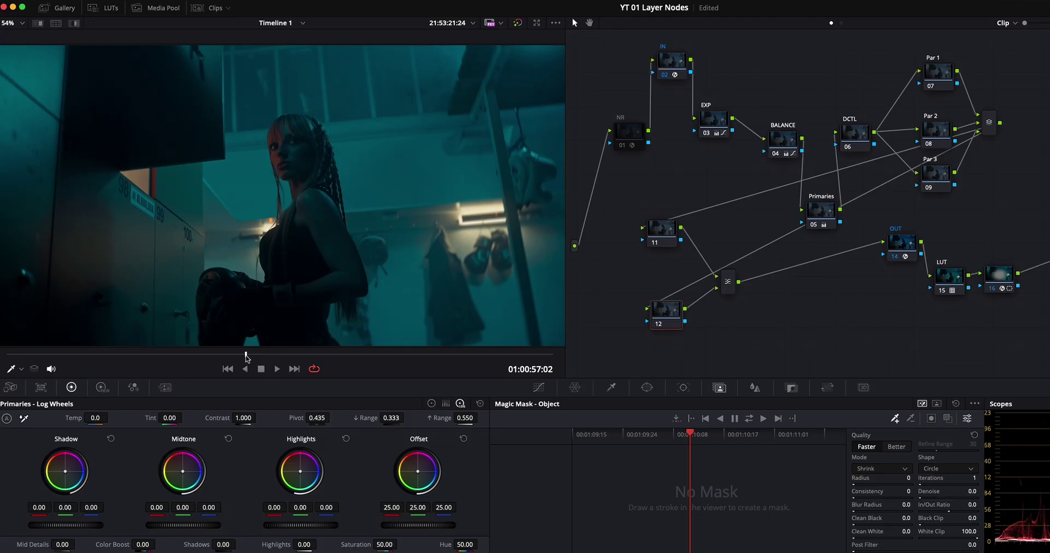
mouse_move(246, 359)
mouse_down()
mouse_move(400, 357)
mouse_move(248, 356)
mouse_up()
Paint a Magic Mask stroke from the woman's body to her face and show the overlay.
mouse_move(221, 337)
mouse_down()
mouse_move(328, 286)
mouse_move(290, 250)
mouse_up()
drag(280, 144, 281, 155)
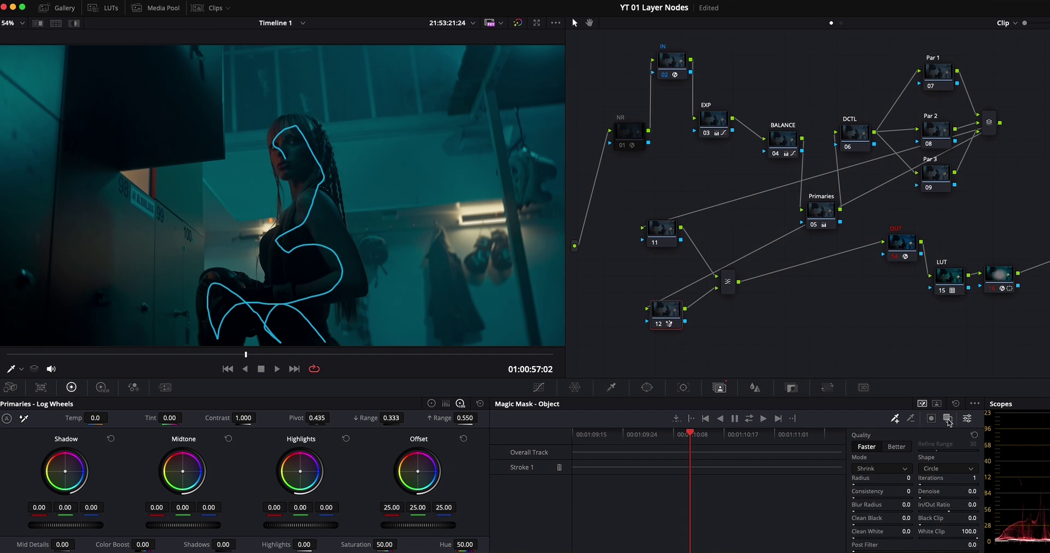
click(949, 420)
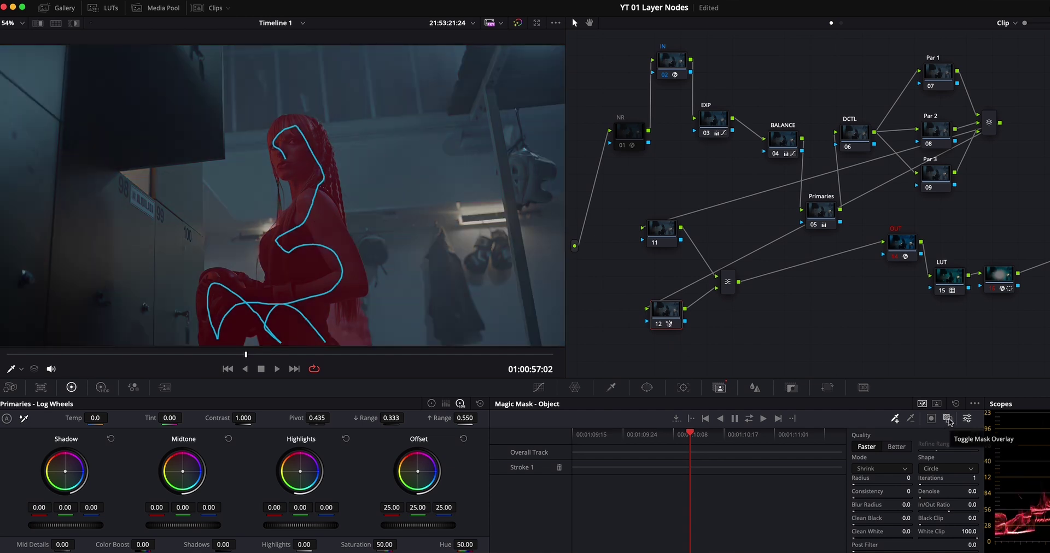
Set mask Quality to Better, track it both ways, hide the overlay, and select node 11.
click(889, 449)
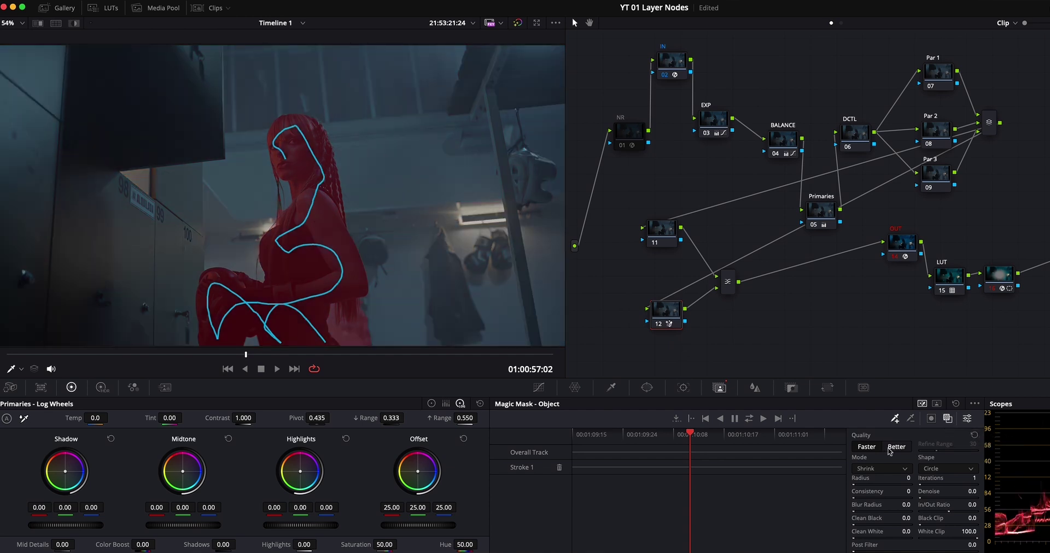
click(748, 419)
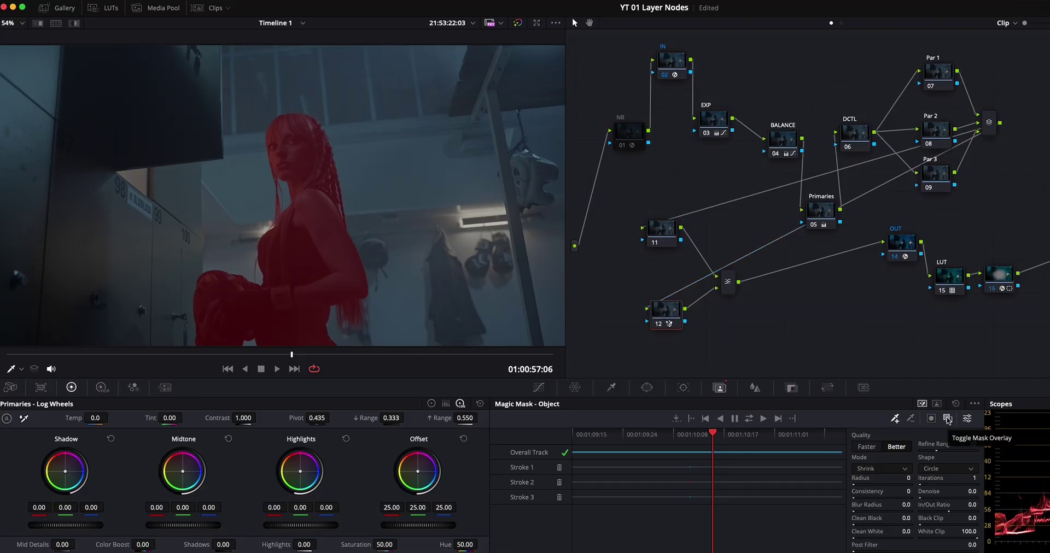
click(949, 421)
click(659, 250)
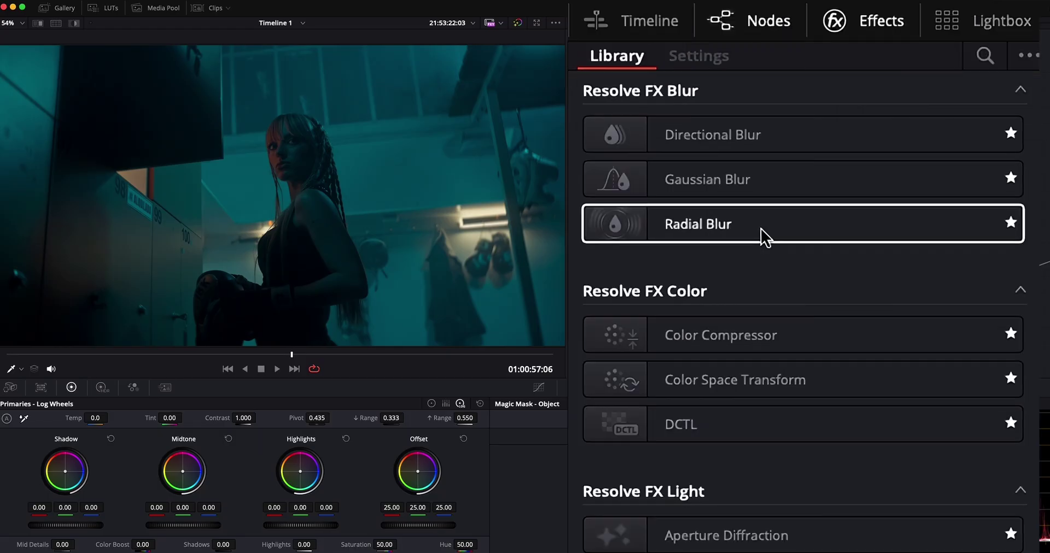
Apply Radial Blur from the Effects Library to background node 11.
mouse_move(733, 227)
mouse_down()
mouse_move(825, 194)
mouse_move(667, 253)
mouse_up()
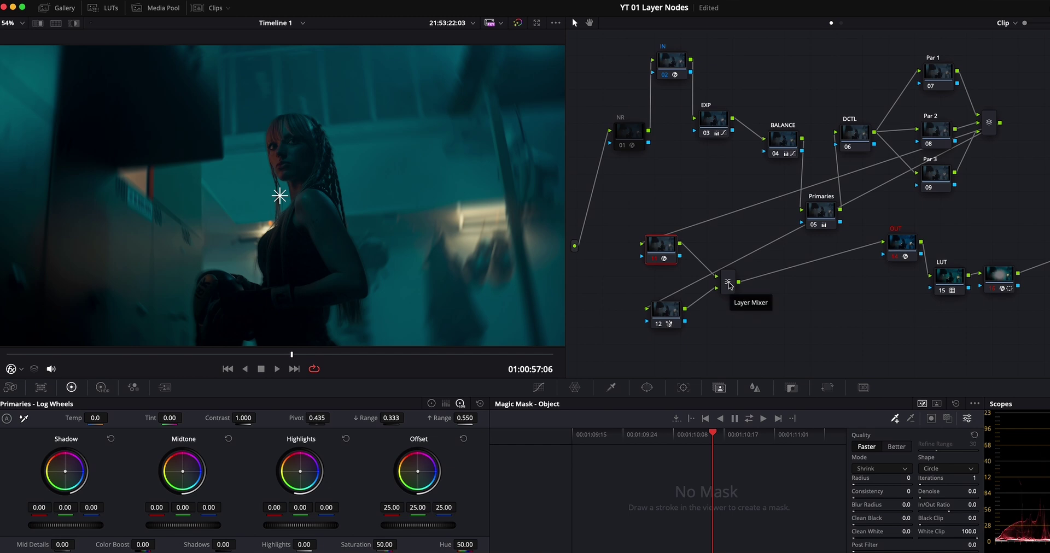
click(668, 311)
click(666, 248)
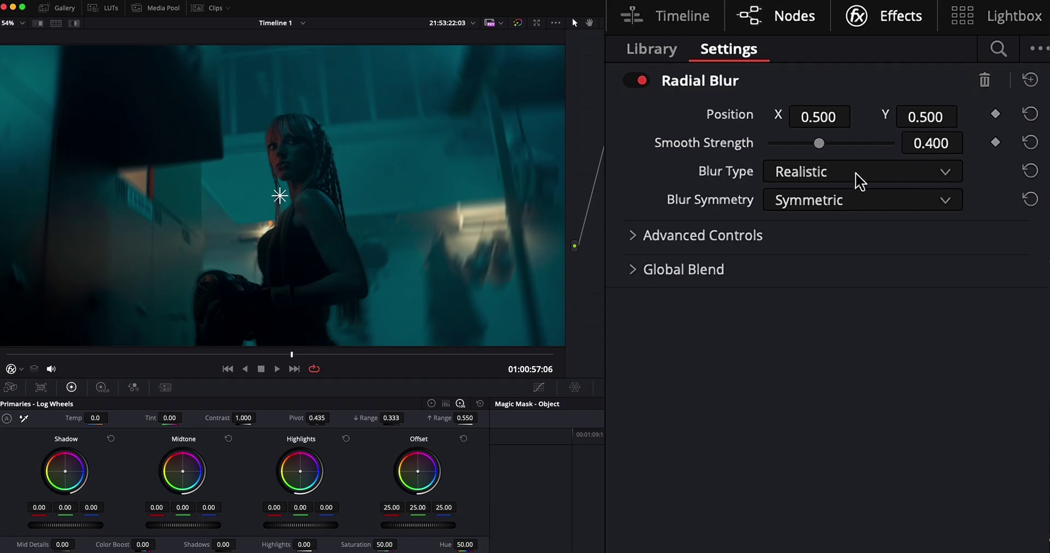
Lower the Radial Blur's Smooth Strength to about 0.303.
mouse_move(815, 146)
mouse_down()
mouse_move(778, 148)
mouse_move(809, 152)
mouse_up()
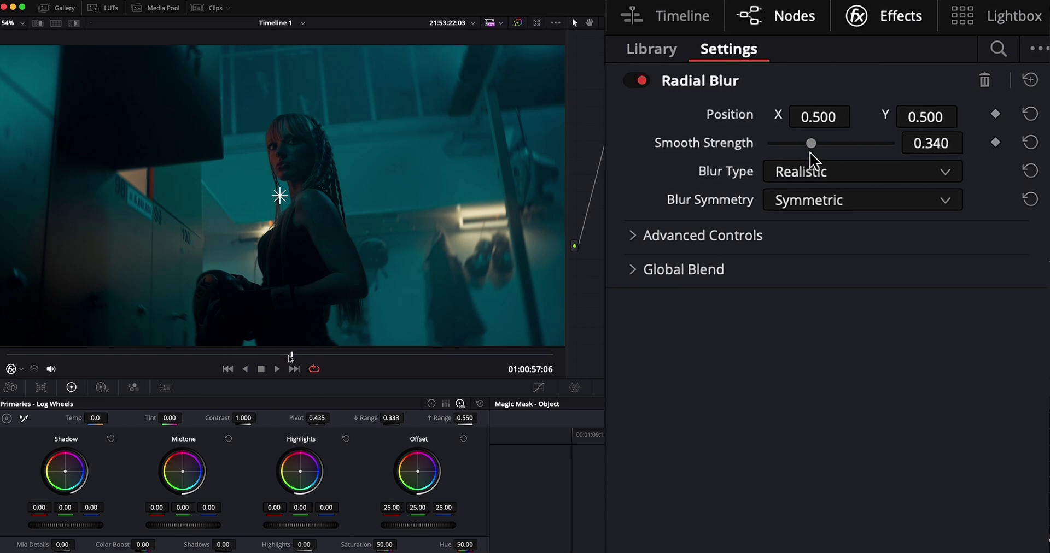
drag(164, 354, 182, 354)
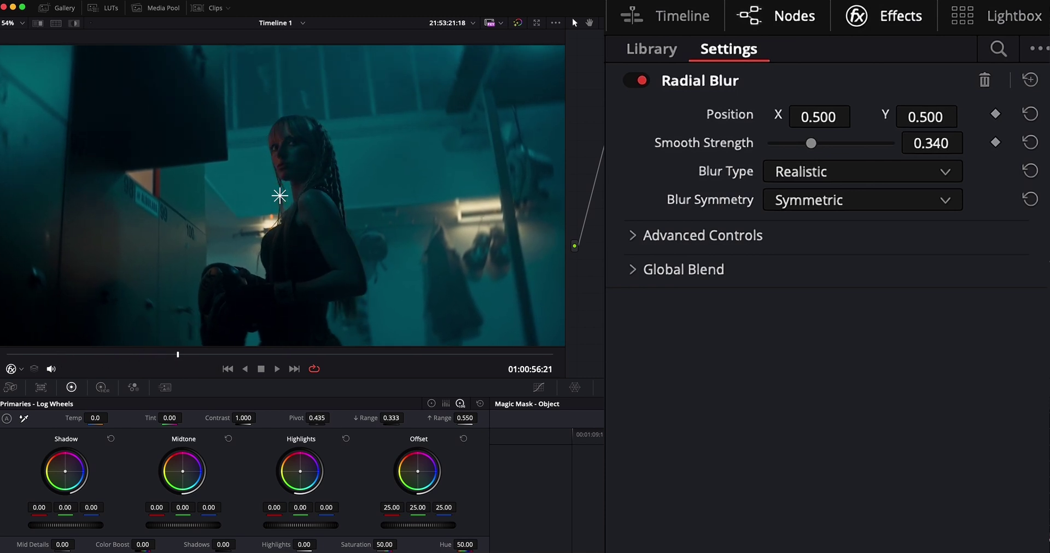
scroll(932, 144, down, 2)
scroll(932, 143, down, 4)
scroll(932, 144, down, 3)
scroll(932, 143, down, 2)
scroll(932, 143, down, 1)
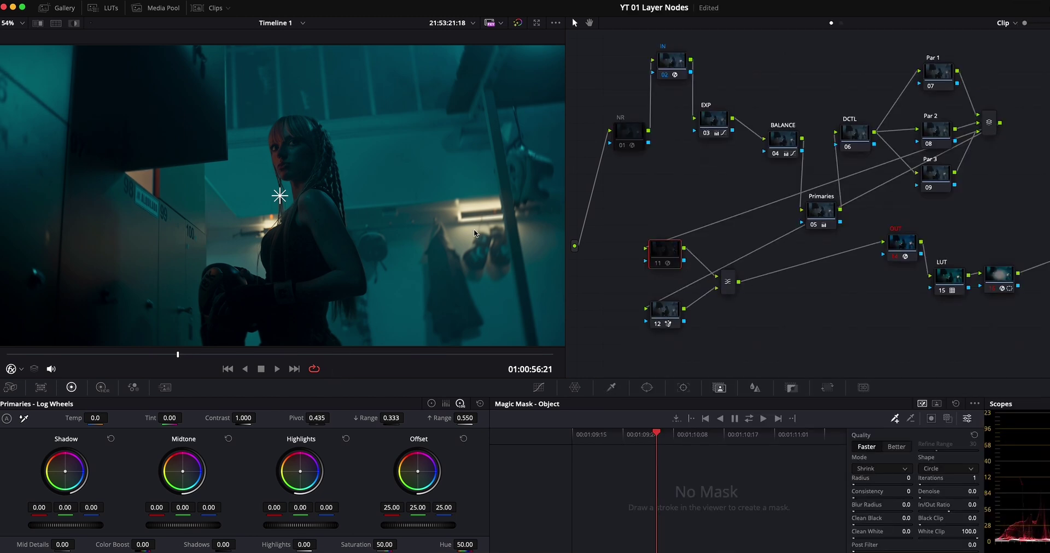
Compare the background blur with Ctrl+D, then sample the woman's face with the qualifier on node 13.
scroll(474, 234, up, 6)
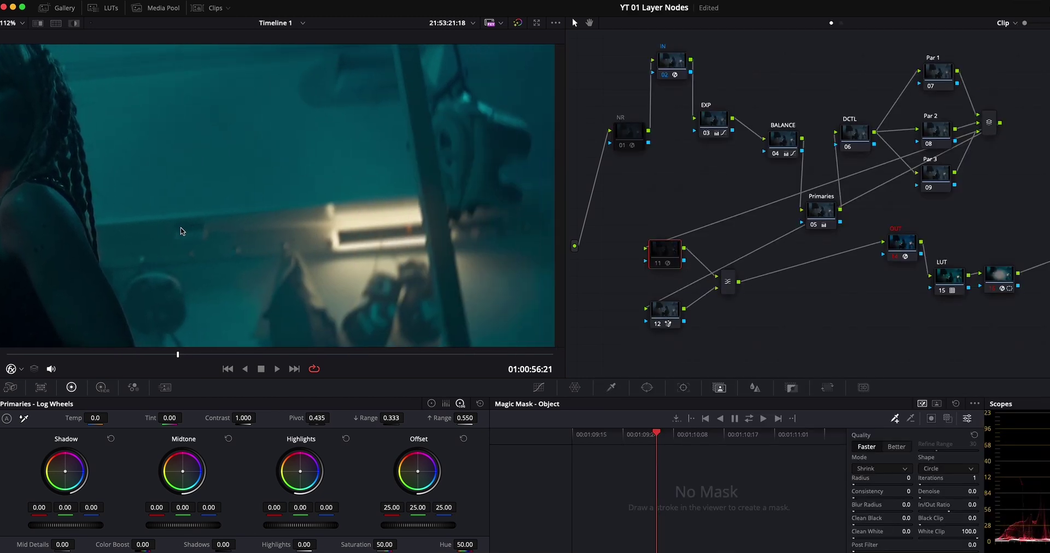
scroll(182, 231, down, 3)
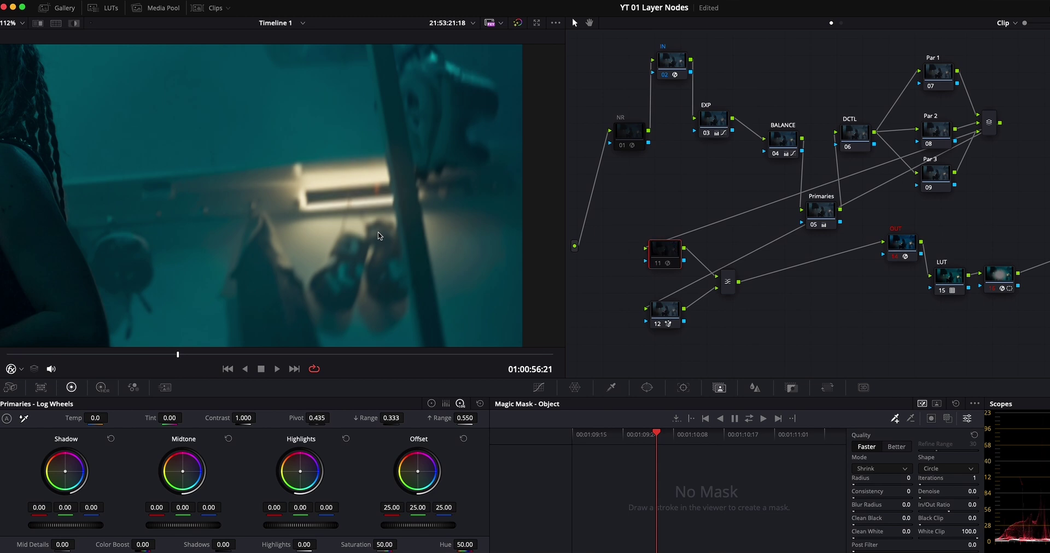
key(ctrl+d)
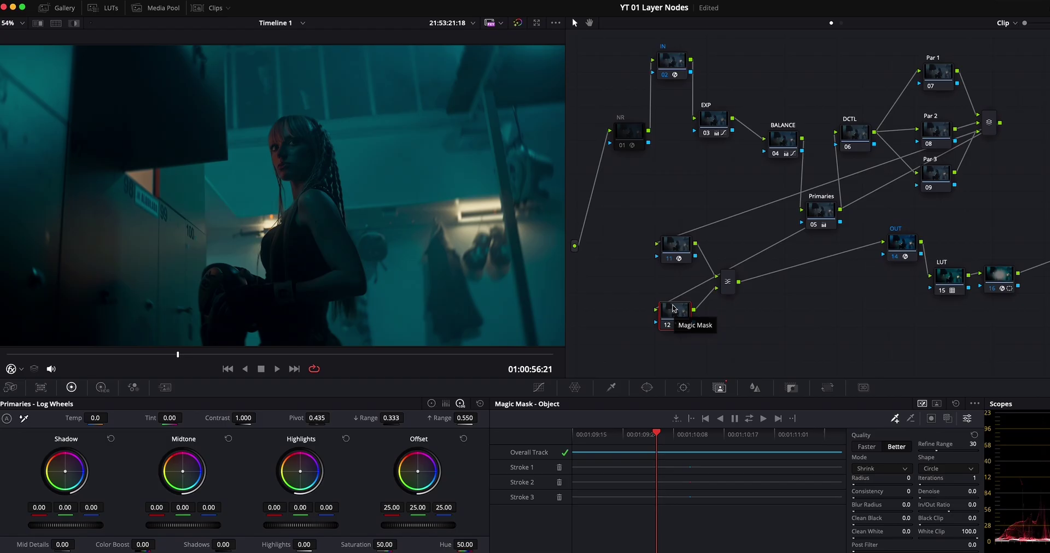
click(680, 247)
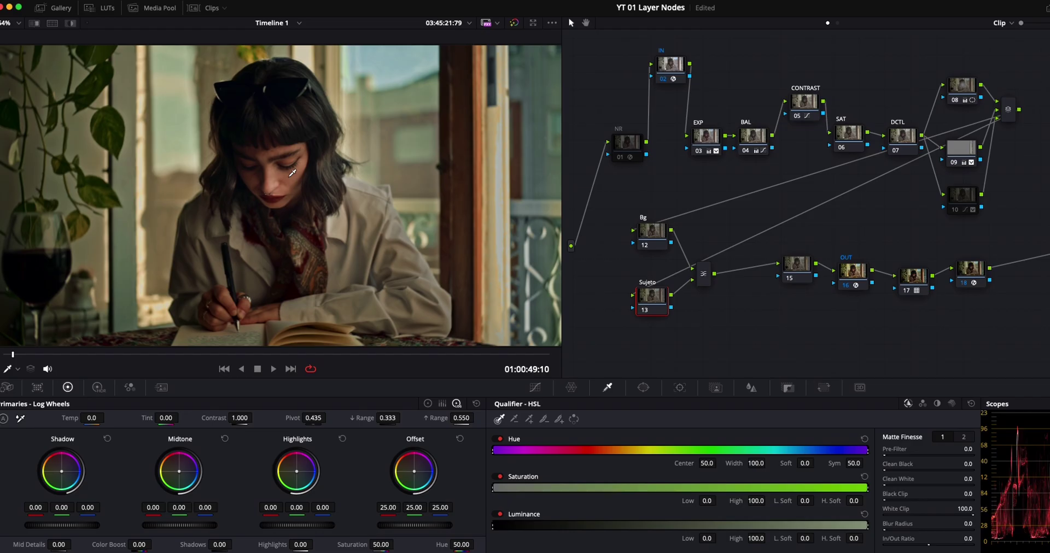
drag(293, 173, 294, 174)
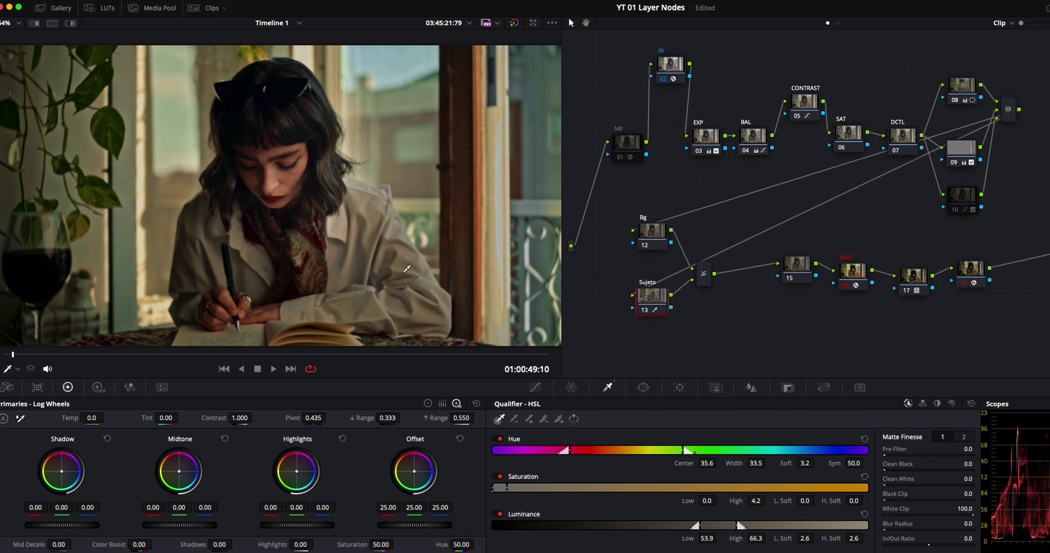
Narrow the Hue qualifier to Center 30.1, Width 15.0 in highlight view.
key(shift+h)
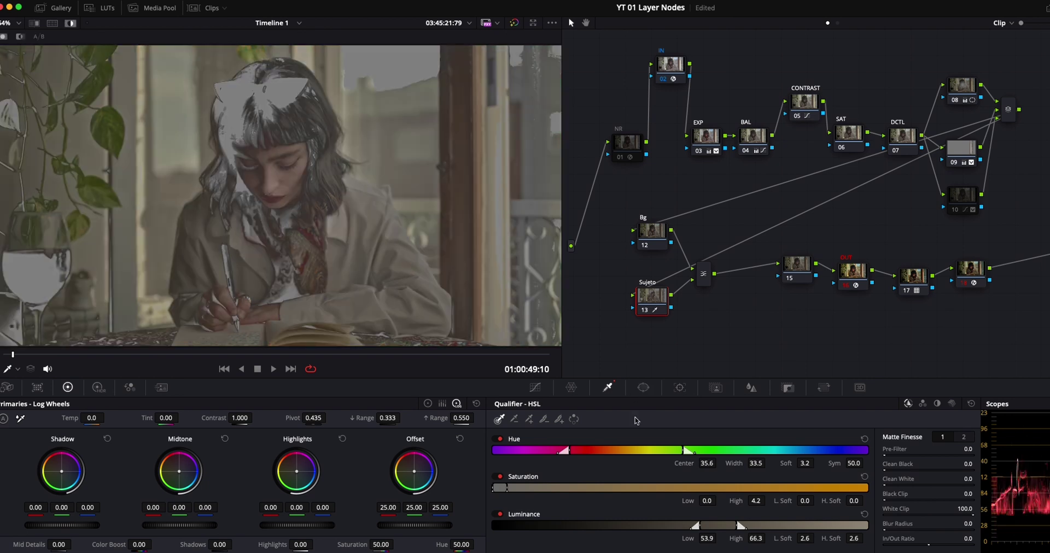
drag(683, 452, 652, 452)
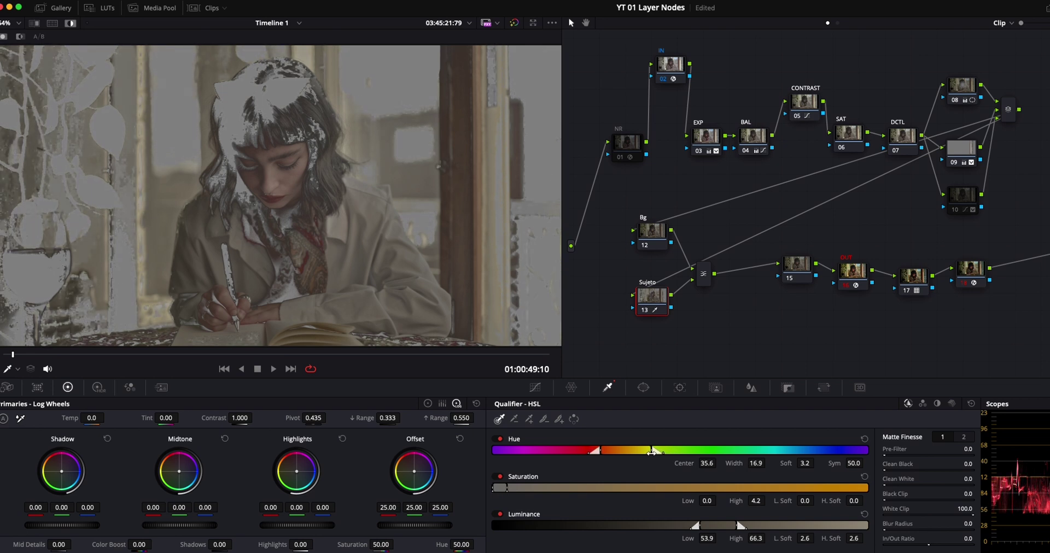
drag(627, 451, 601, 451)
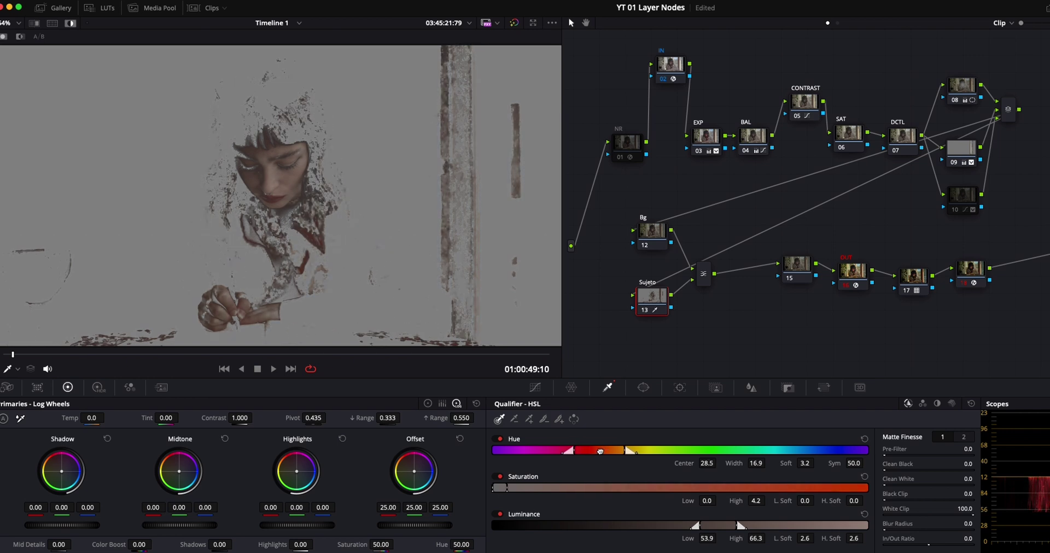
drag(600, 452, 600, 452)
drag(626, 450, 601, 452)
scroll(321, 120, up, 5)
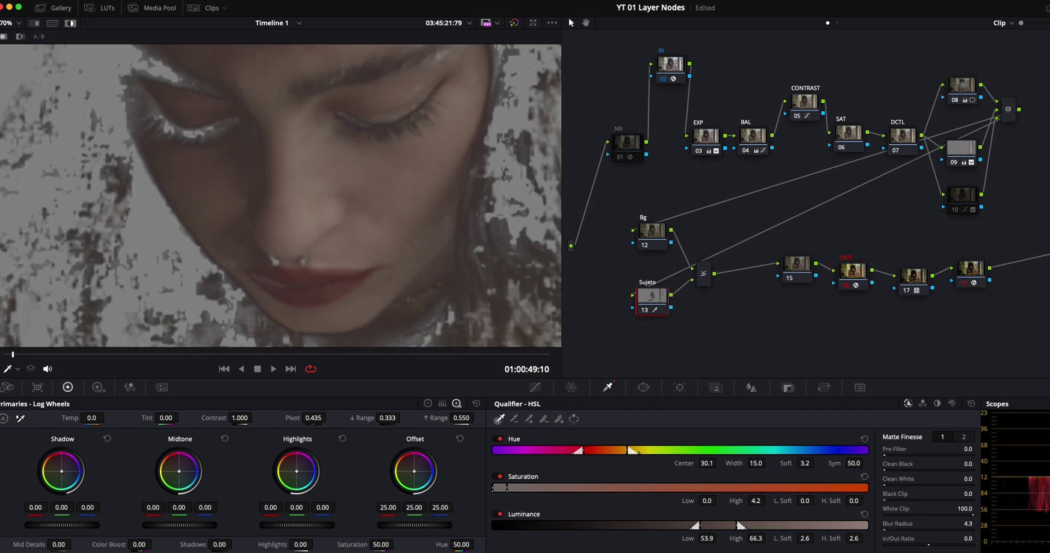
Reduce the matte's Blur Radius to 20.9 and fit the image in the viewer.
drag(966, 524, 952, 524)
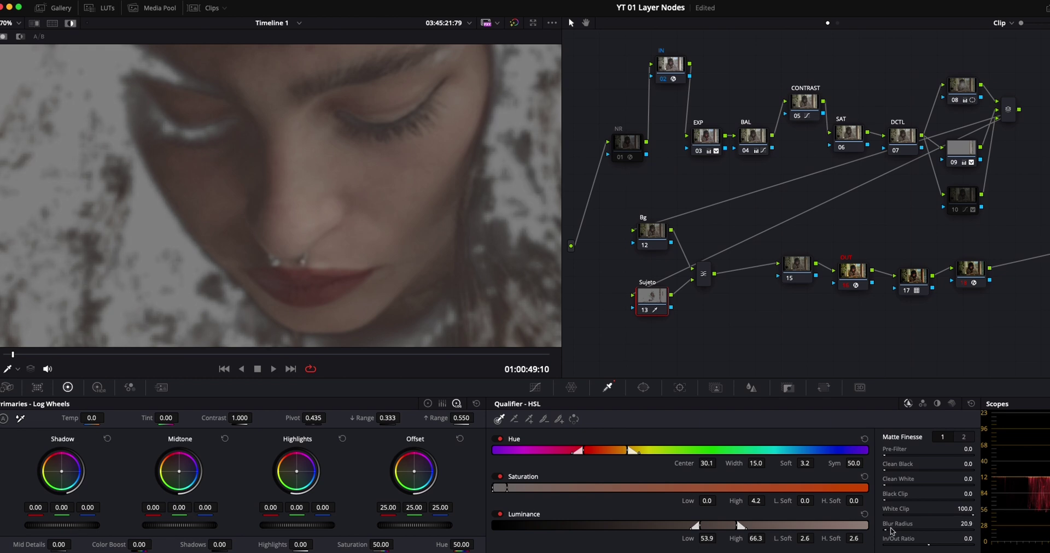
key(shift+z)
click(643, 388)
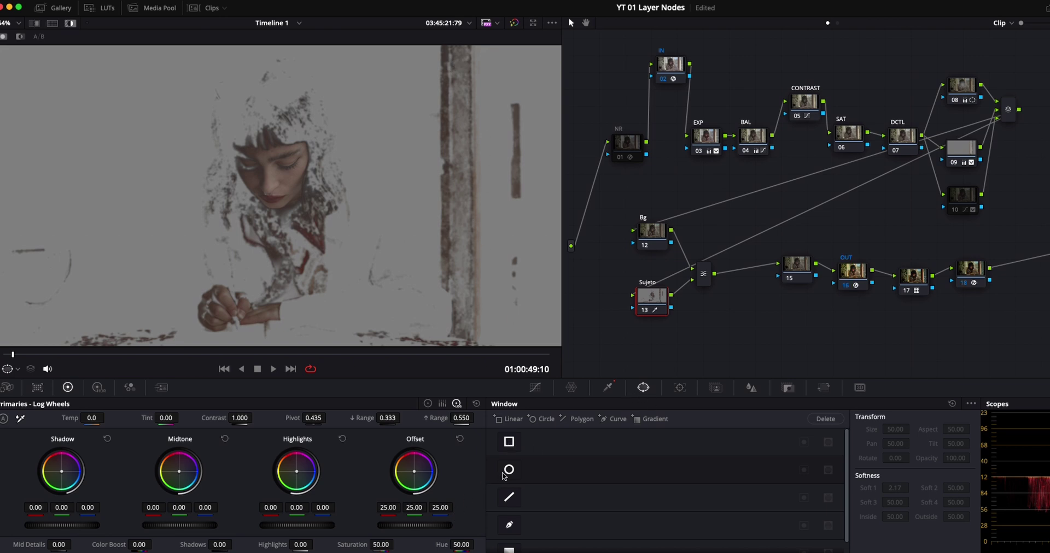
Confine node 13's matte with a softened Linear window over the woman, then select the Bg node.
click(508, 442)
mouse_move(300, 246)
mouse_down()
mouse_move(281, 219)
mouse_move(278, 342)
mouse_up()
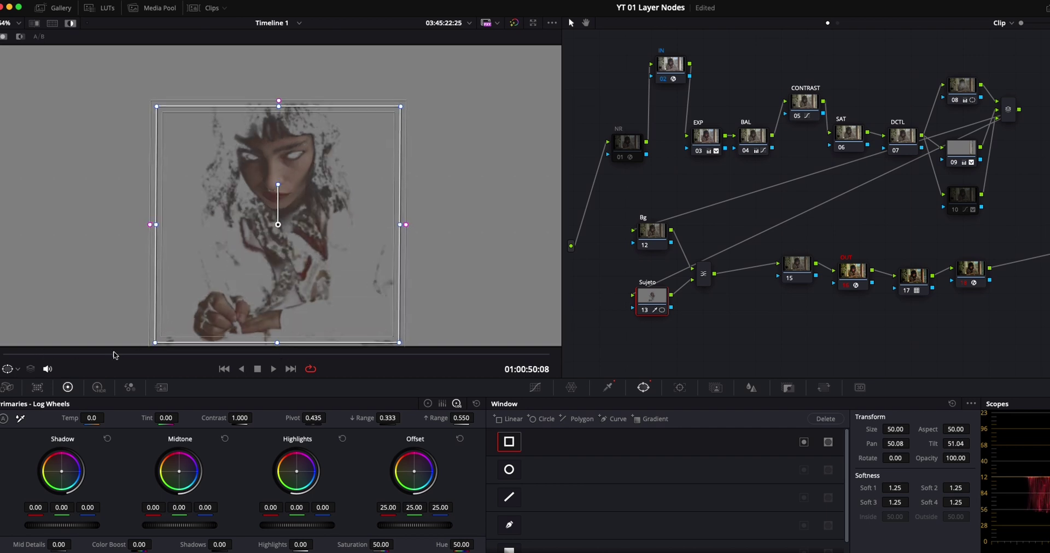
key(shift+h)
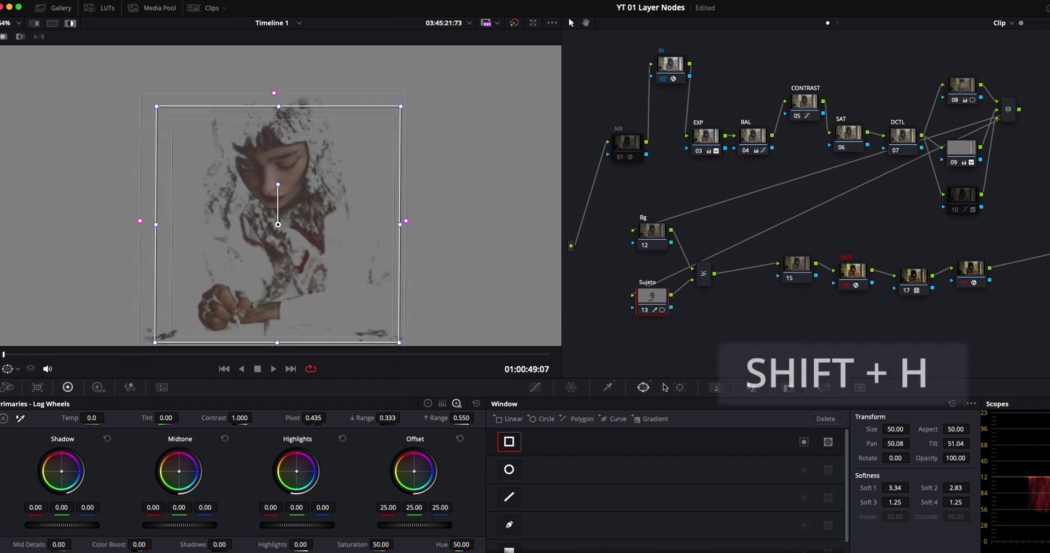
key(shift+h)
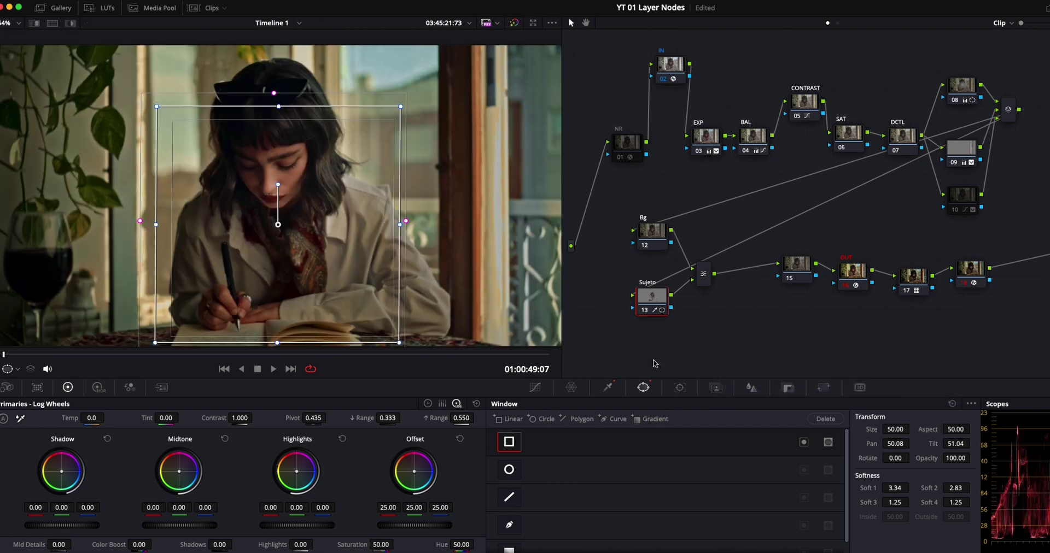
click(658, 239)
key(shift+h)
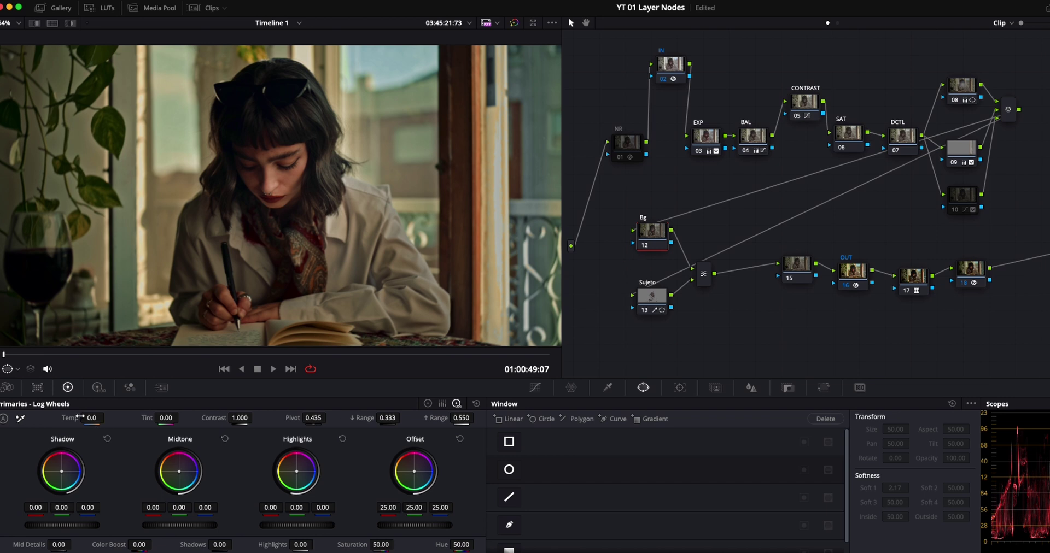
Cool the Bg node's Temp to -320.0.
drag(91, 417, 60, 418)
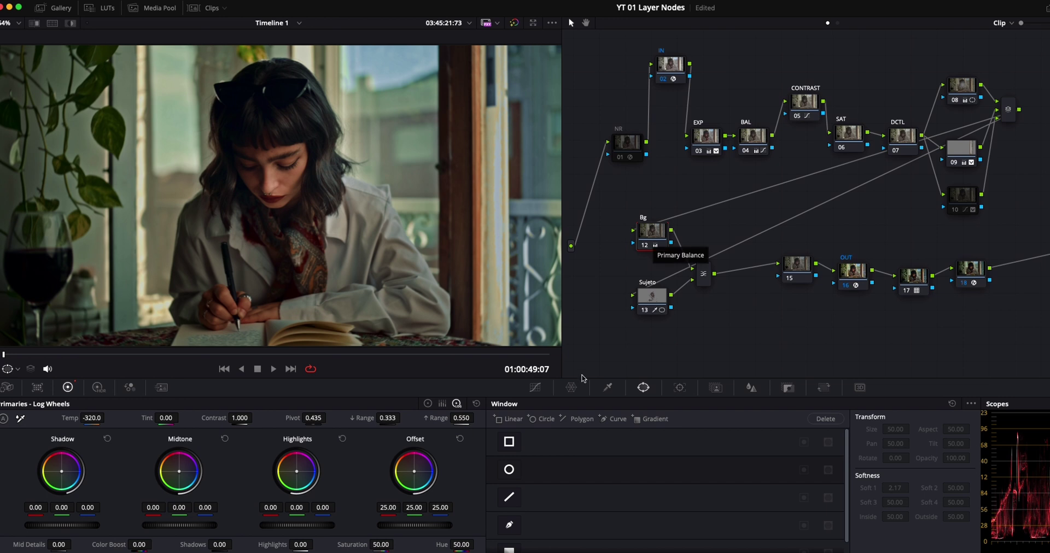
click(535, 387)
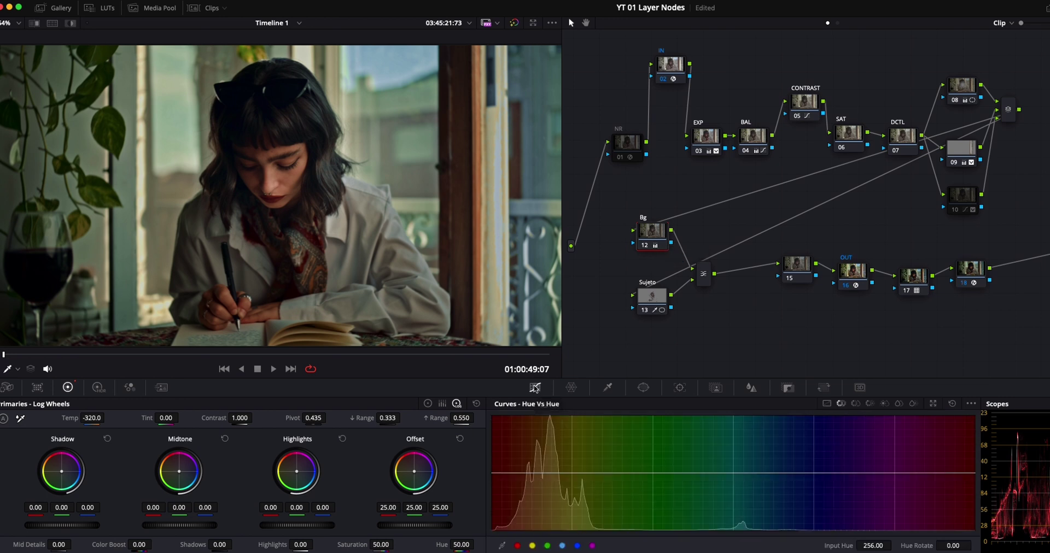
Switch to the Hue vs Sat curve and sample a warm background hue onto it.
click(856, 403)
scroll(550, 195, up, 2)
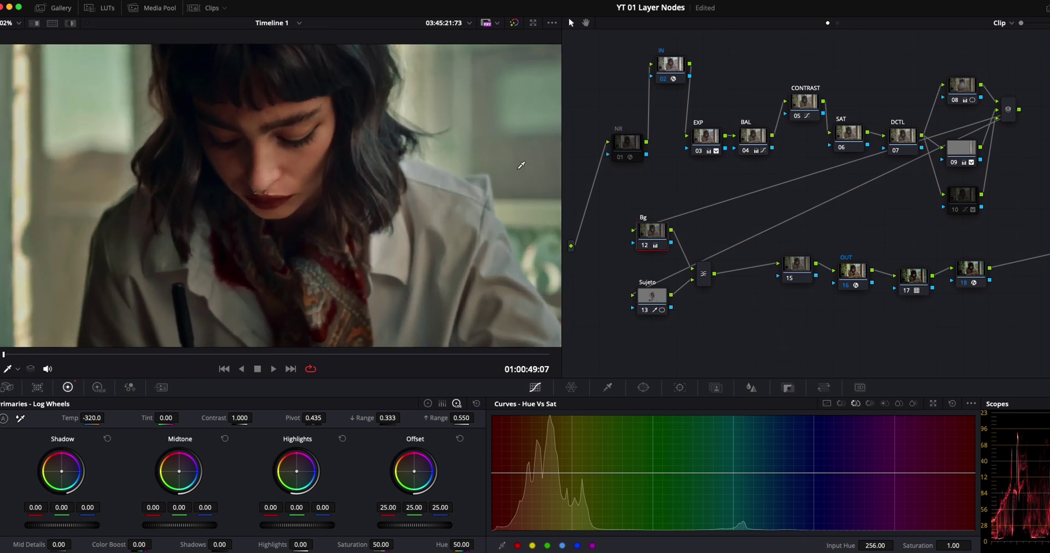
scroll(461, 186, up, 3)
click(455, 188)
scroll(459, 185, up, 1)
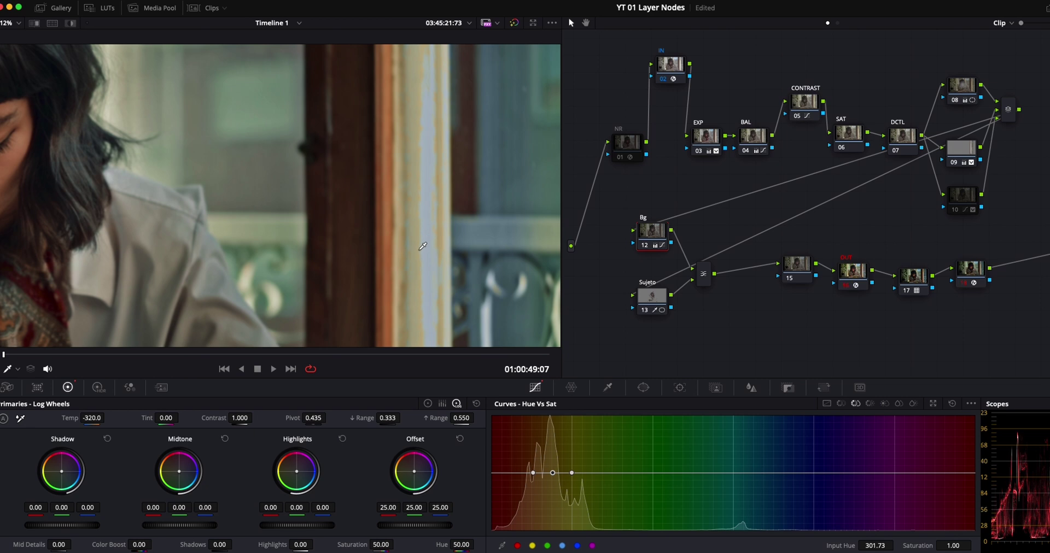
key(shift+z)
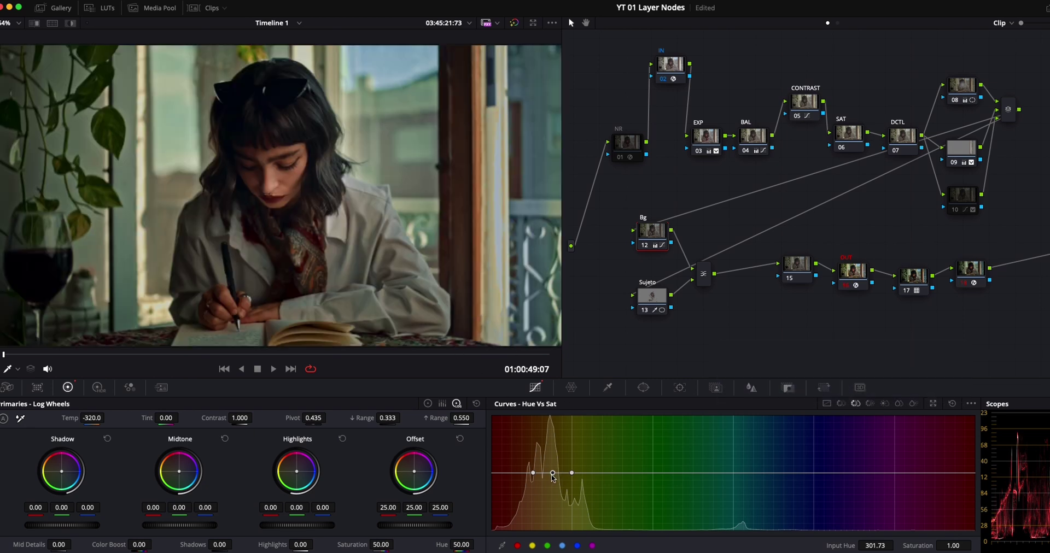
Pull the sampled red-orange hue's saturation down on the Bg node.
drag(553, 473, 553, 530)
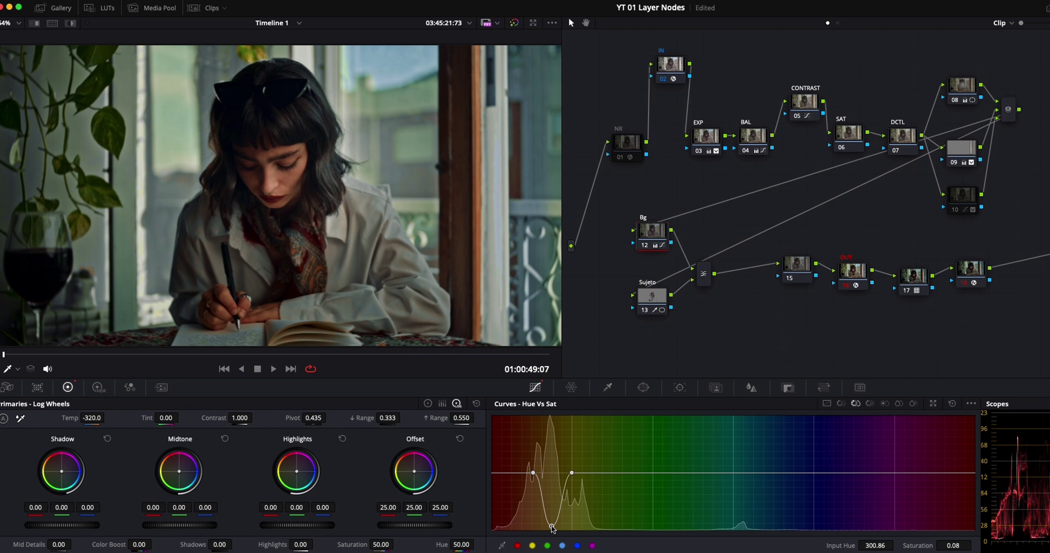
drag(552, 529, 553, 520)
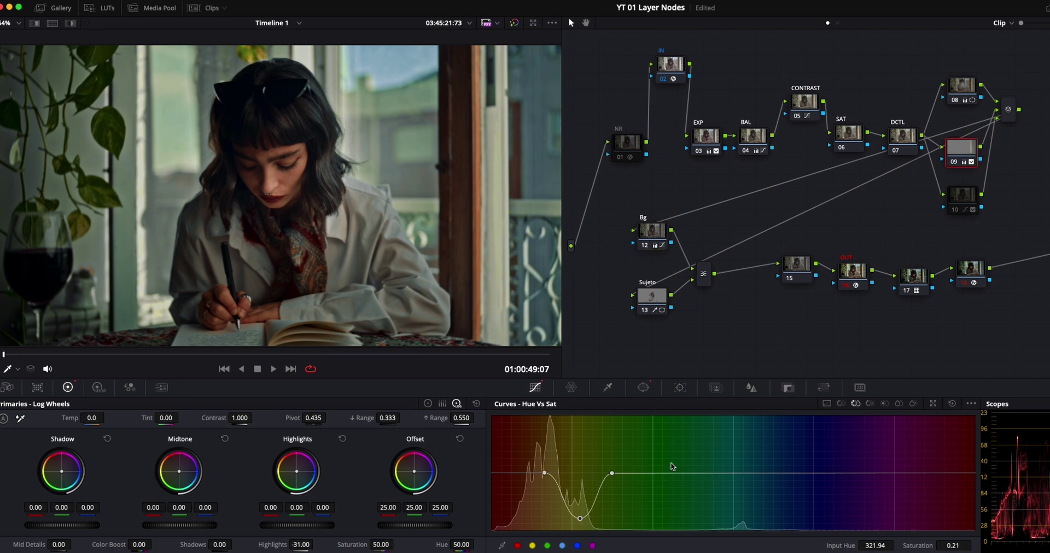
click(656, 230)
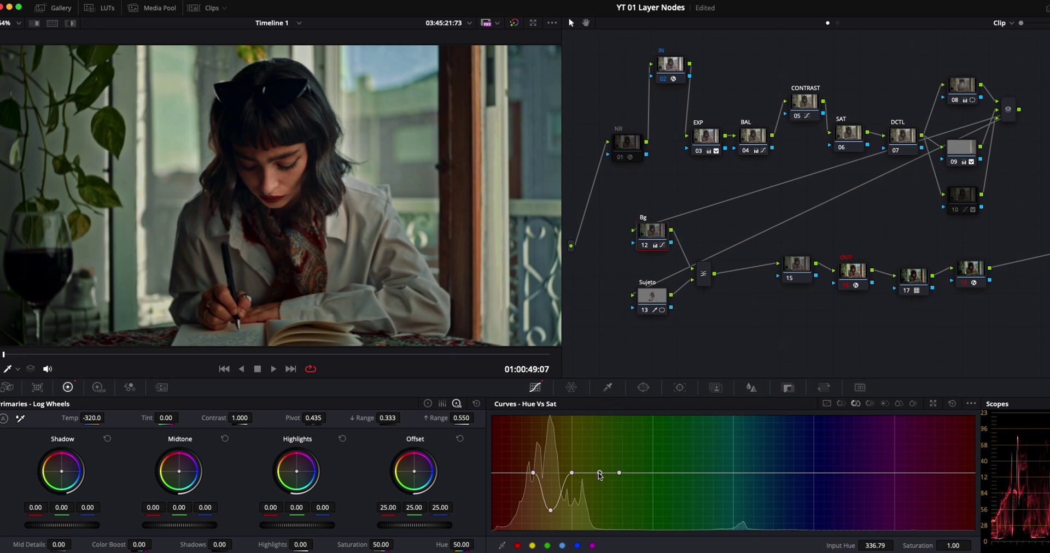
mouse_move(572, 473)
mouse_down()
mouse_move(595, 514)
mouse_move(573, 478)
mouse_move(582, 485)
mouse_up()
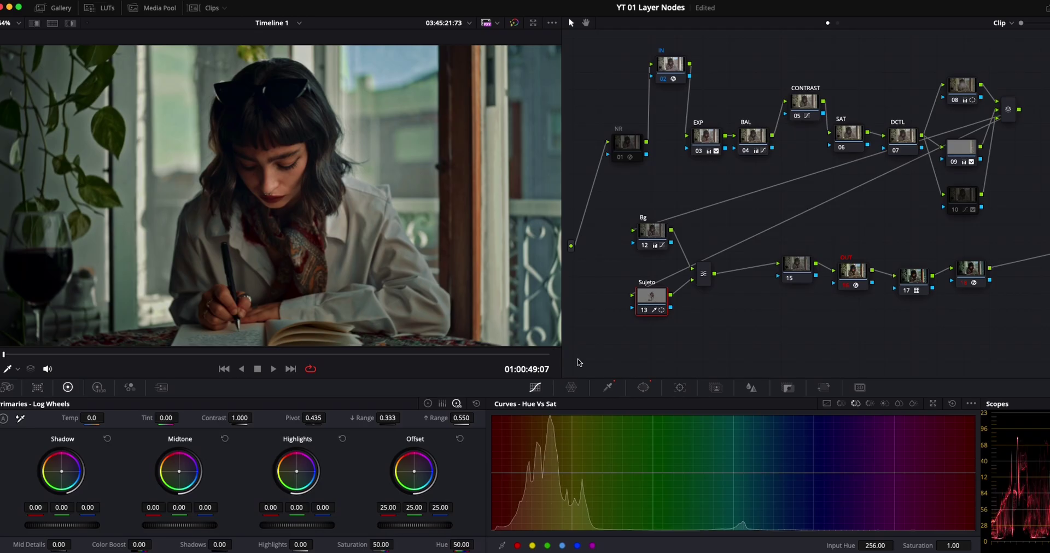
Shift node 13's midtones cooler to -0.06, 0.01, 0.03 and lower its saturation.
drag(82, 354, 149, 359)
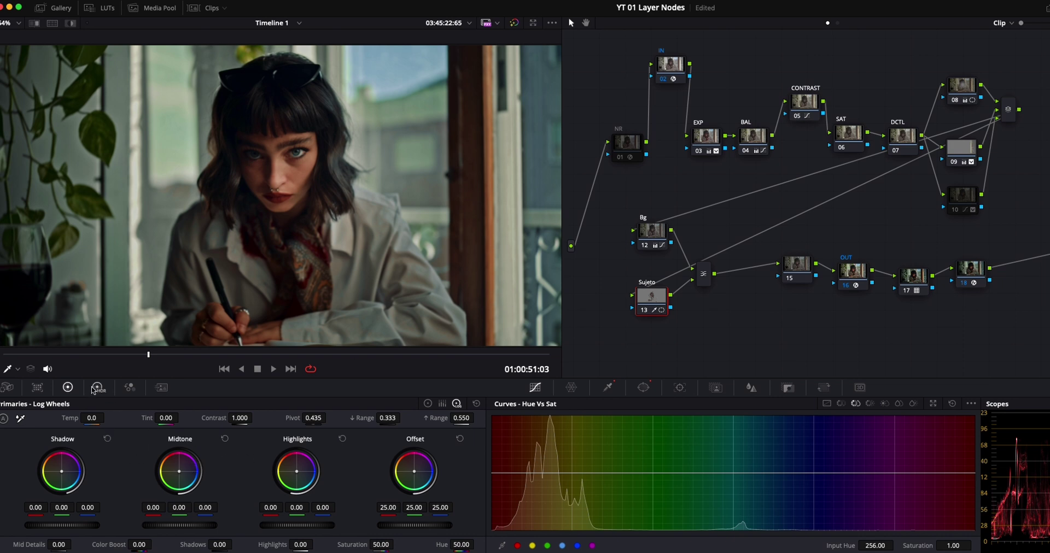
drag(182, 482, 183, 483)
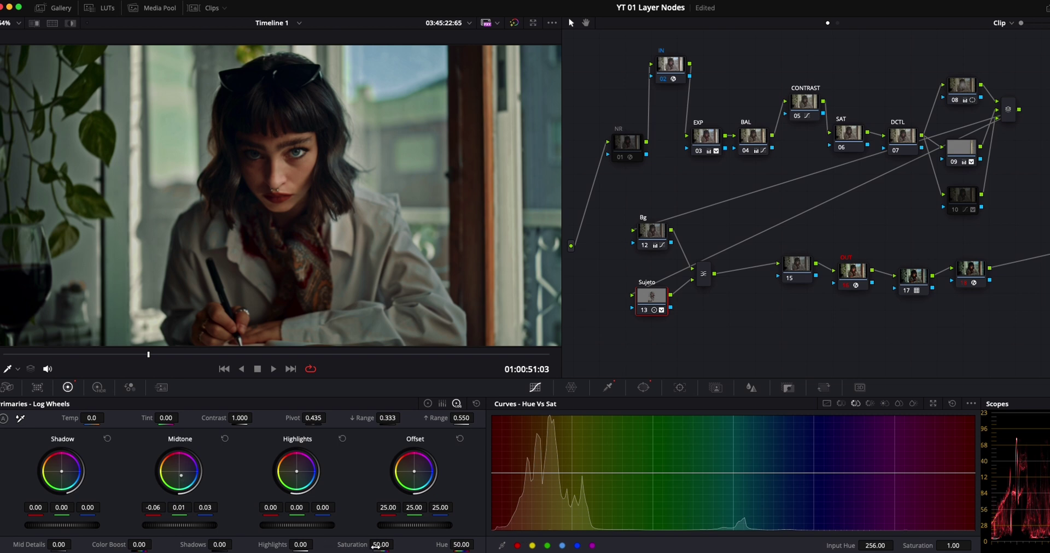
drag(381, 545, 350, 545)
drag(158, 355, 3, 355)
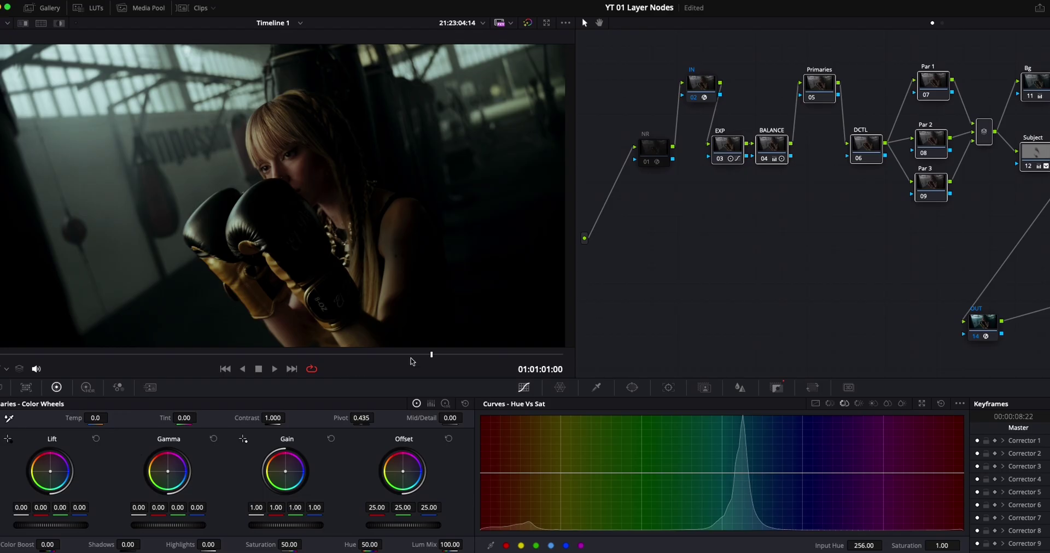
Scrub back through the boxing clip to review its Bg and Subject node tree.
mouse_move(410, 359)
mouse_down()
mouse_move(69, 354)
mouse_move(458, 352)
mouse_move(389, 361)
mouse_move(408, 362)
mouse_up()
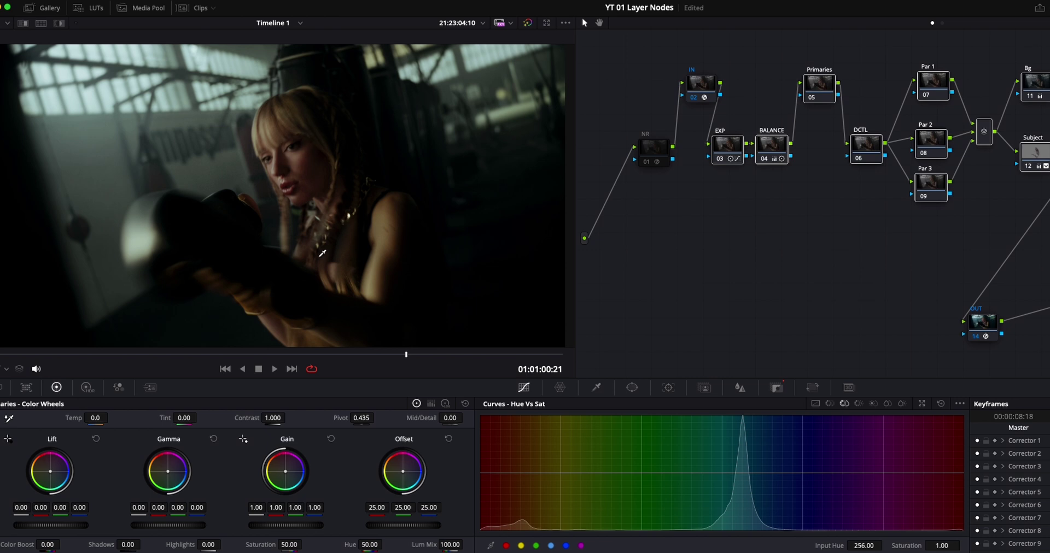
Add a Layer Mixer with new nodes 14 and 15 below the main tree, arranged neatly.
drag(406, 354, 210, 352)
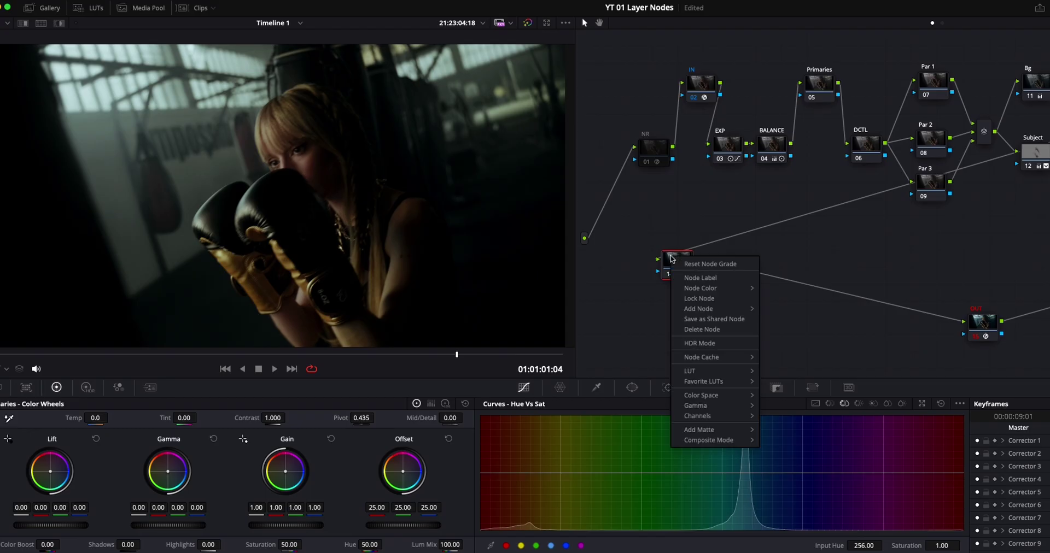
mouse_move(718, 310)
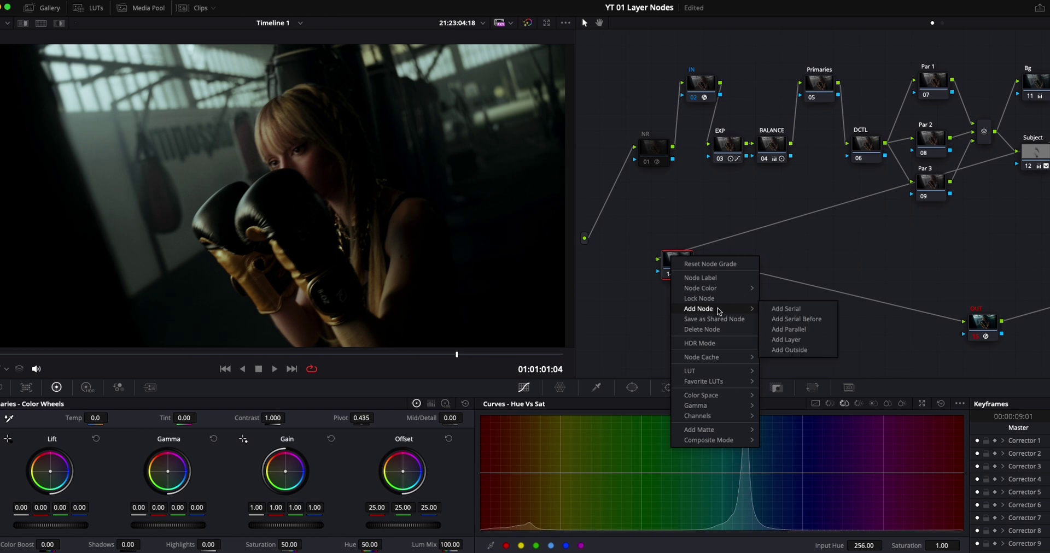
click(797, 340)
drag(691, 271, 693, 238)
drag(681, 300, 678, 301)
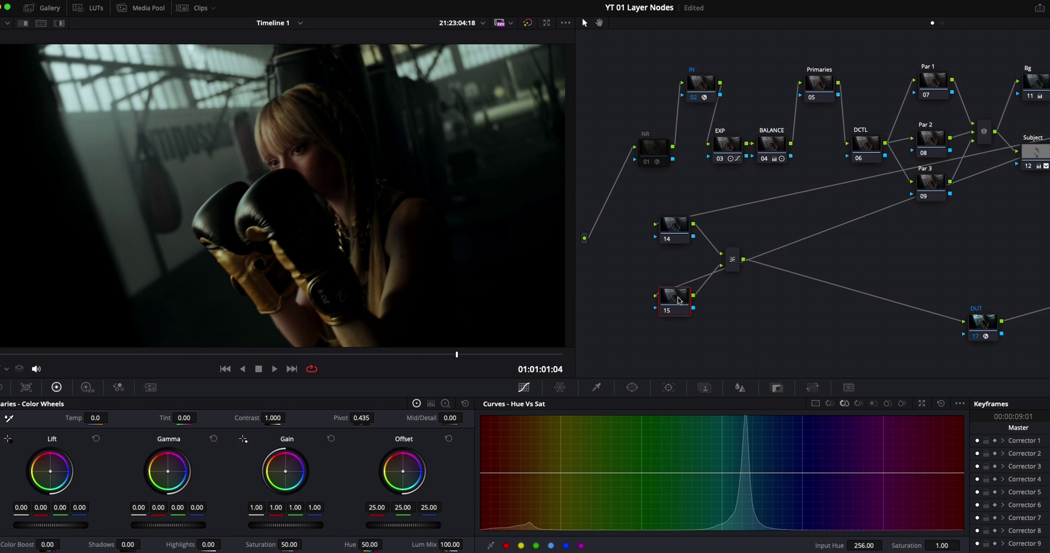
drag(675, 224, 690, 228)
drag(676, 291, 763, 258)
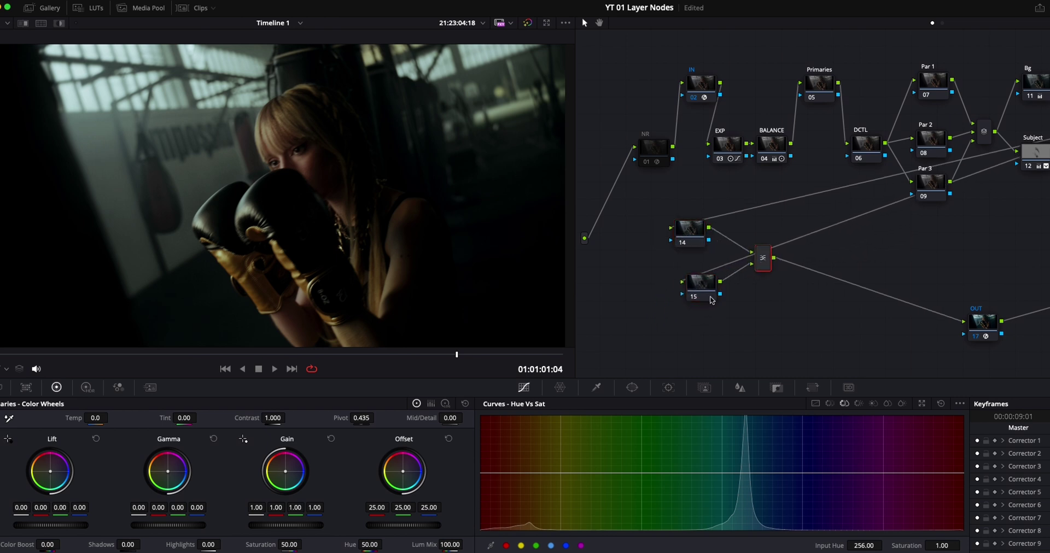
drag(700, 289, 693, 301)
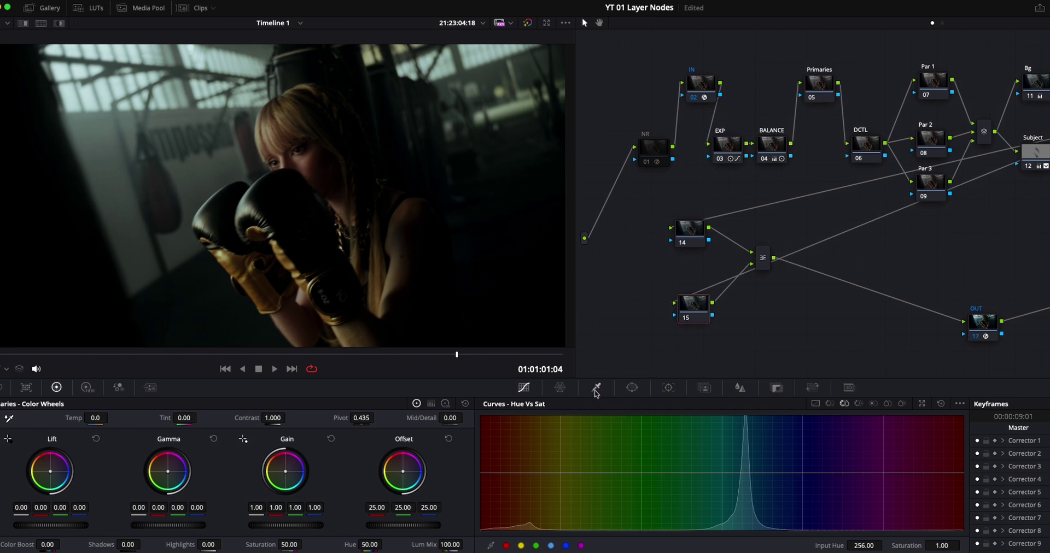
On a clear frame, draw a Magic Mask stroke over the woman on node 15.
click(705, 388)
click(251, 353)
drag(251, 354, 426, 353)
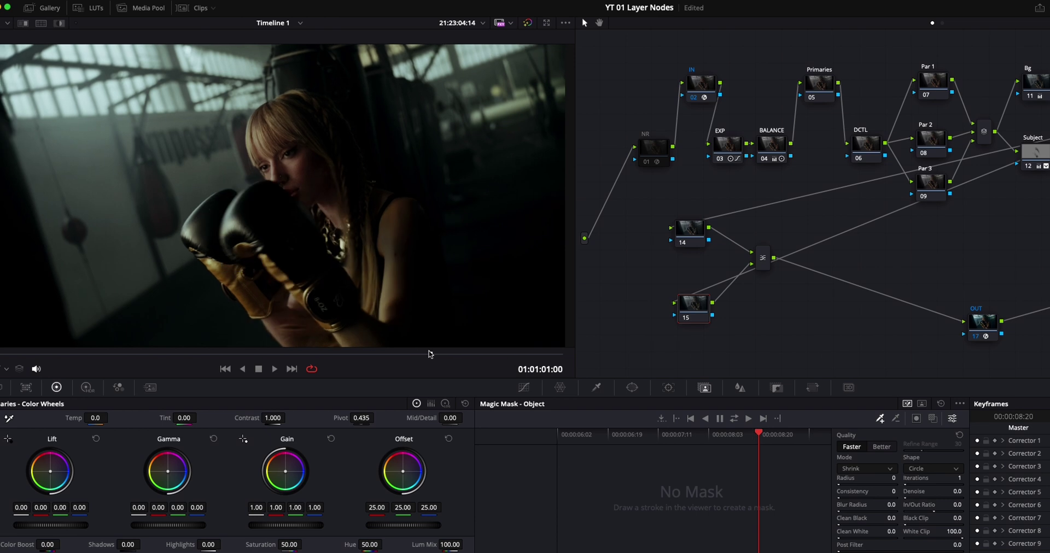
drag(426, 353, 413, 354)
mouse_move(294, 111)
mouse_down()
mouse_move(379, 202)
mouse_move(361, 333)
mouse_move(323, 192)
mouse_up()
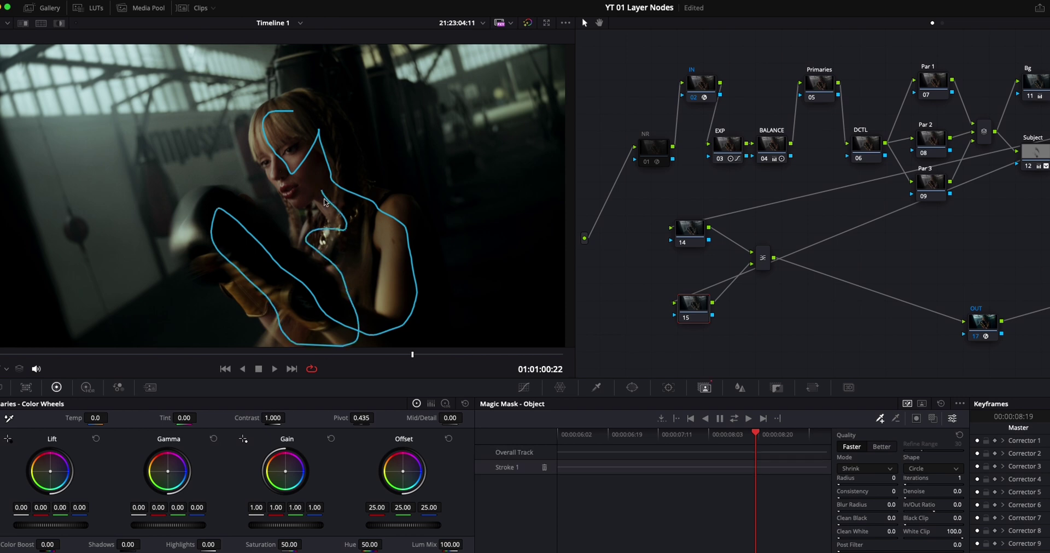
Check the mask overlay, set Quality to Better, and track the mask through the clip.
click(935, 420)
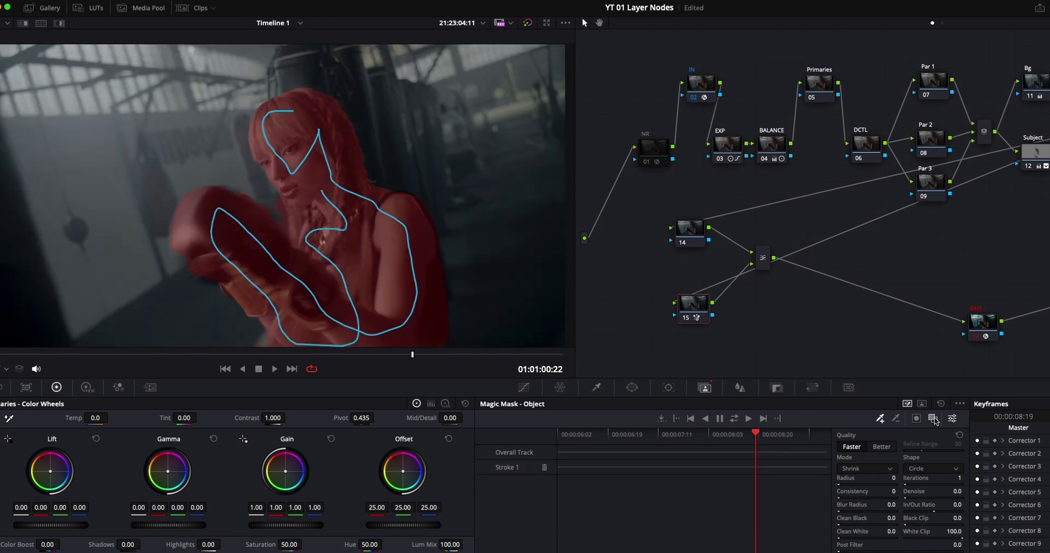
click(892, 448)
click(734, 419)
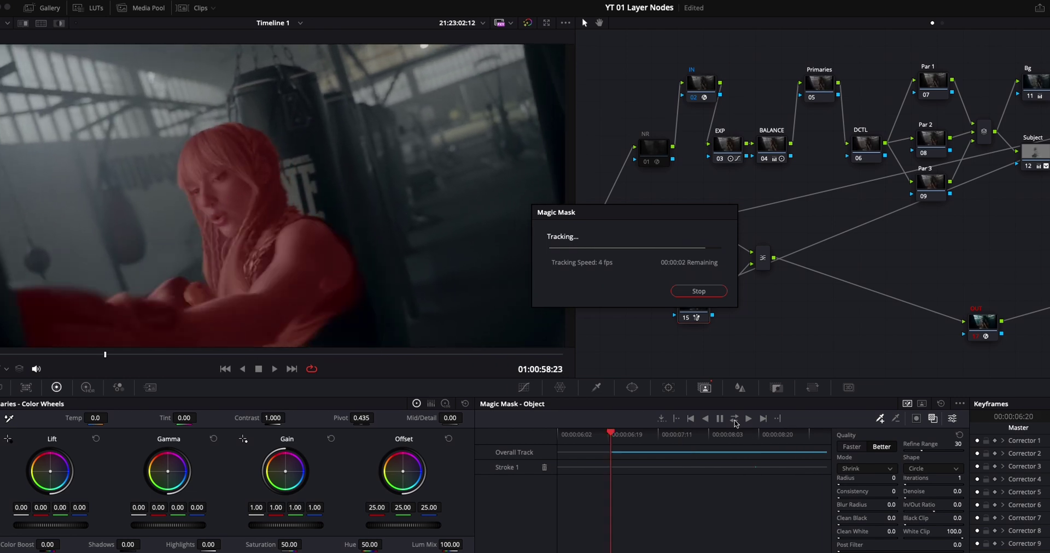
click(698, 236)
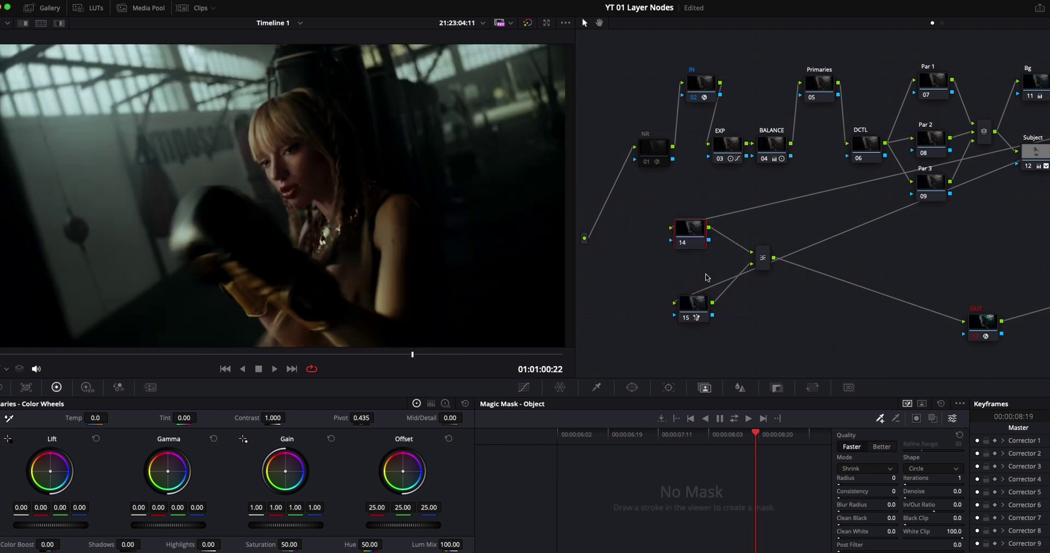
drag(691, 234, 698, 238)
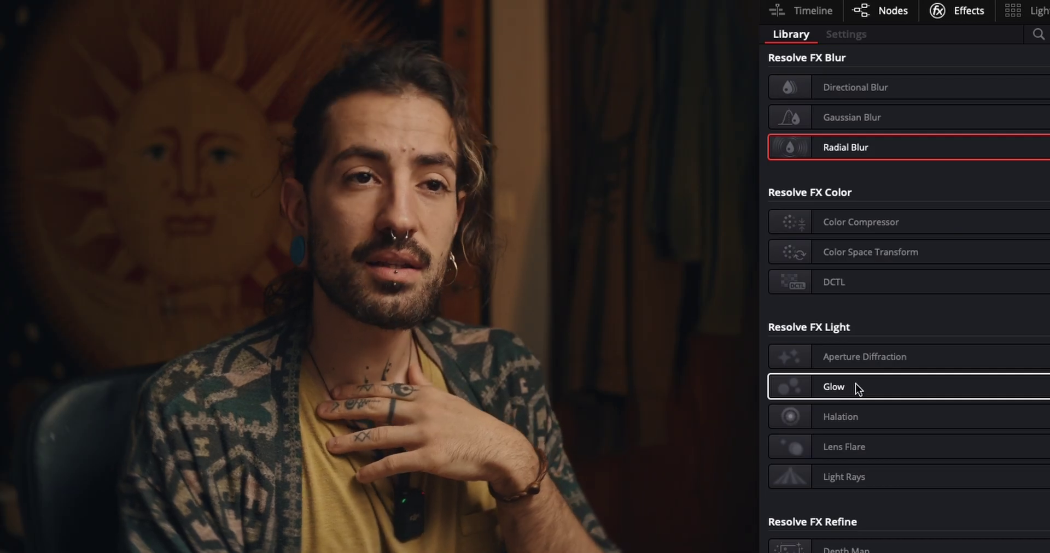
Apply the Resolve FX Light Glow effect to node 14.
click(858, 383)
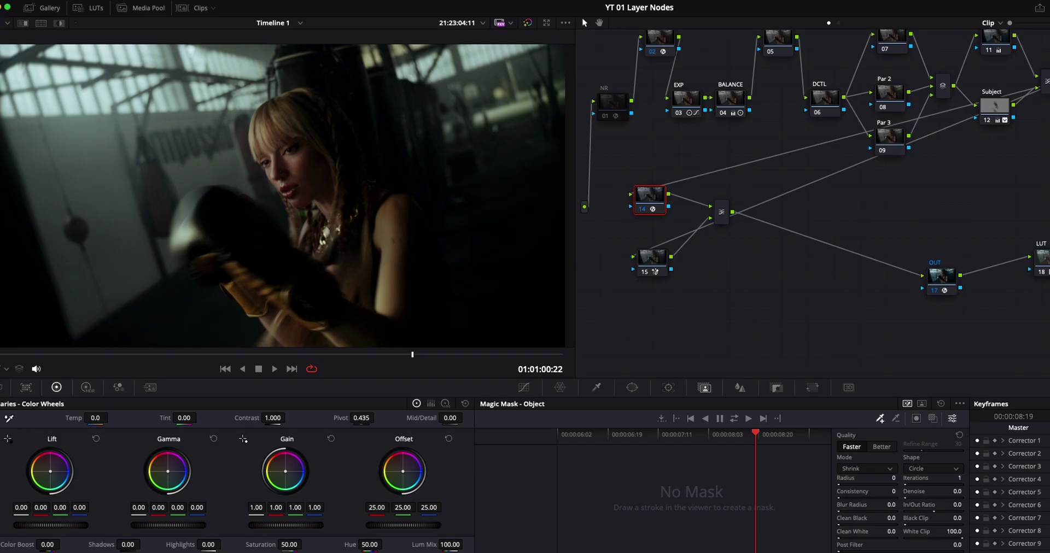
Add a rectangle window to node 14 and stretch it across the upper background.
click(634, 389)
click(495, 443)
drag(304, 174, 137, 63)
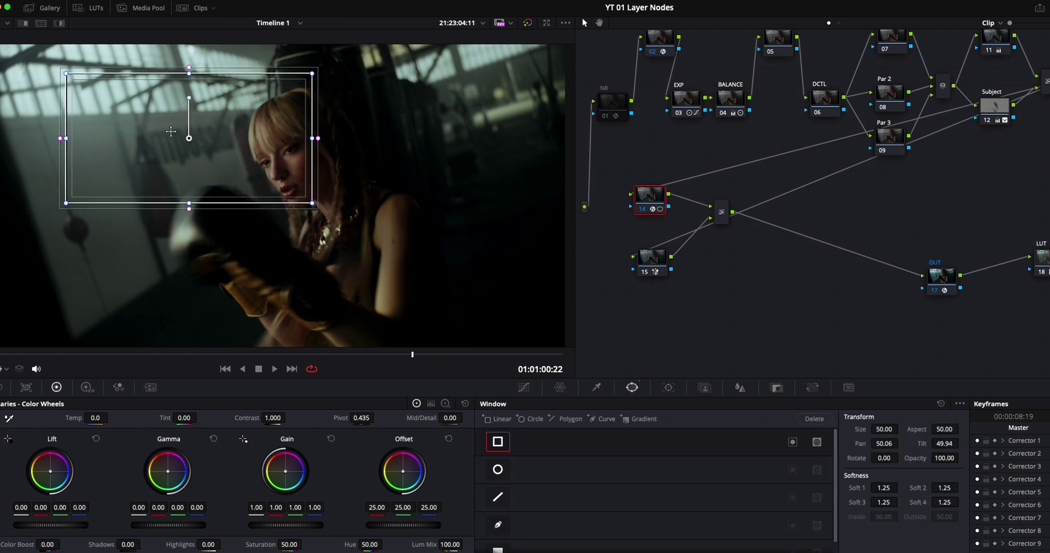
drag(237, 89, 552, 37)
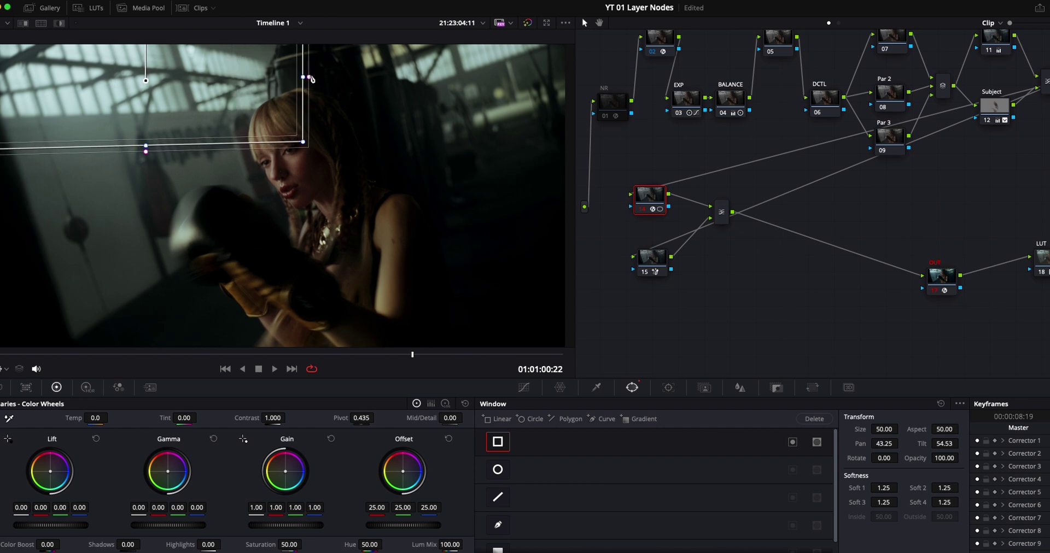
Soften the window's bottom, left and right edges and settle it at Pan 43.25, Tilt 54.53.
drag(276, 128, 276, 151)
scroll(56, 114, down, 3)
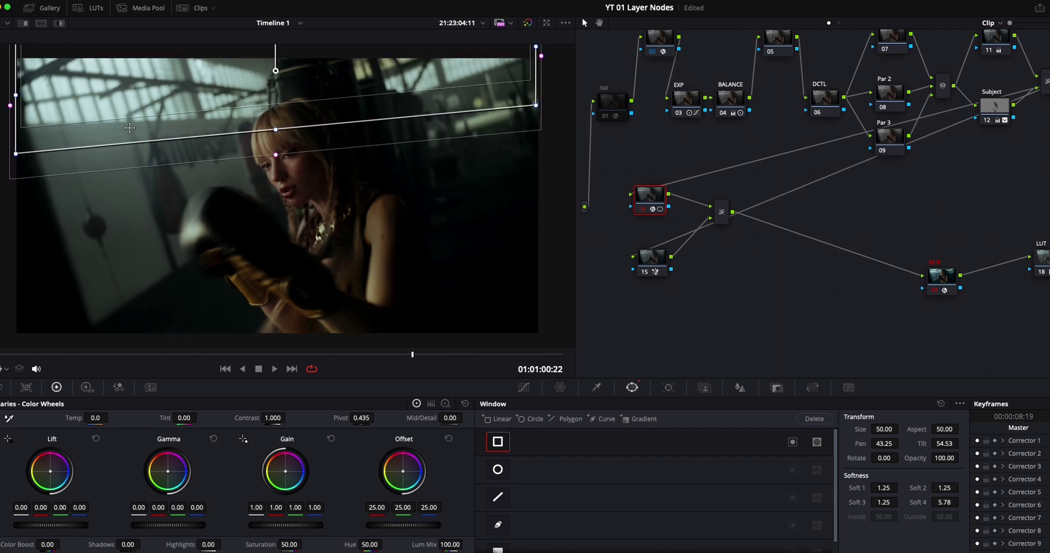
drag(58, 121, 31, 124)
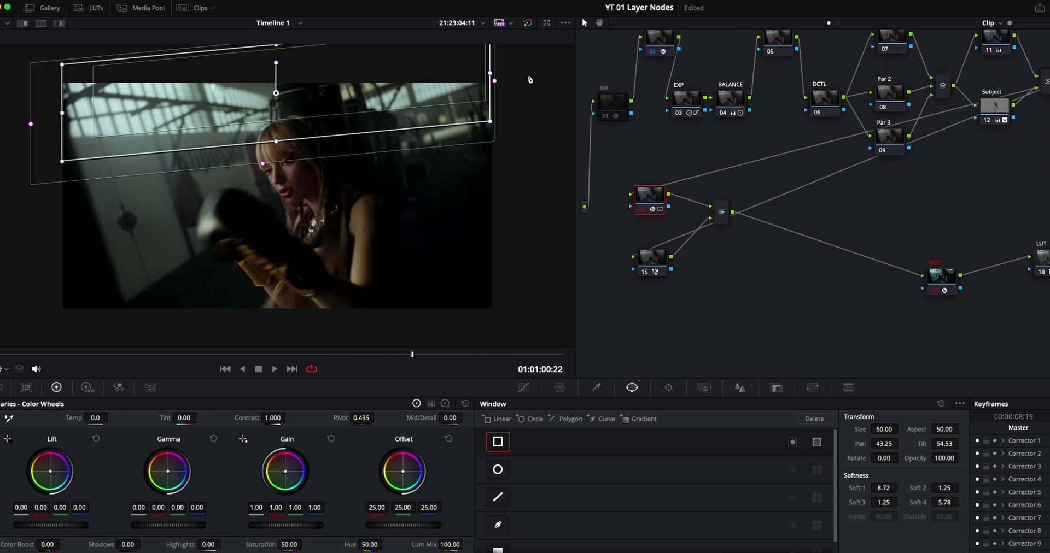
drag(495, 83, 512, 83)
scroll(410, 204, up, 3)
scroll(405, 198, down, 2)
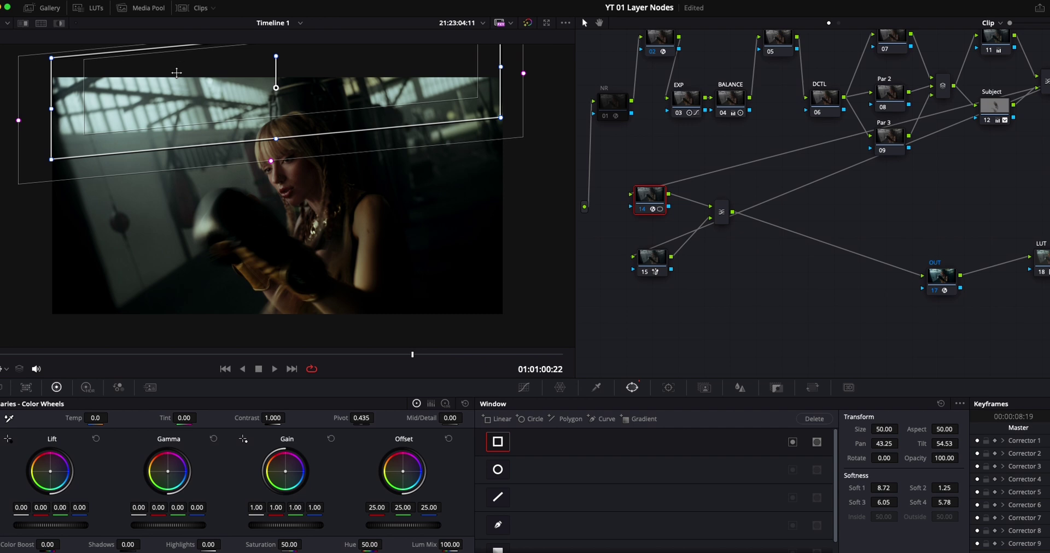
drag(271, 162, 271, 172)
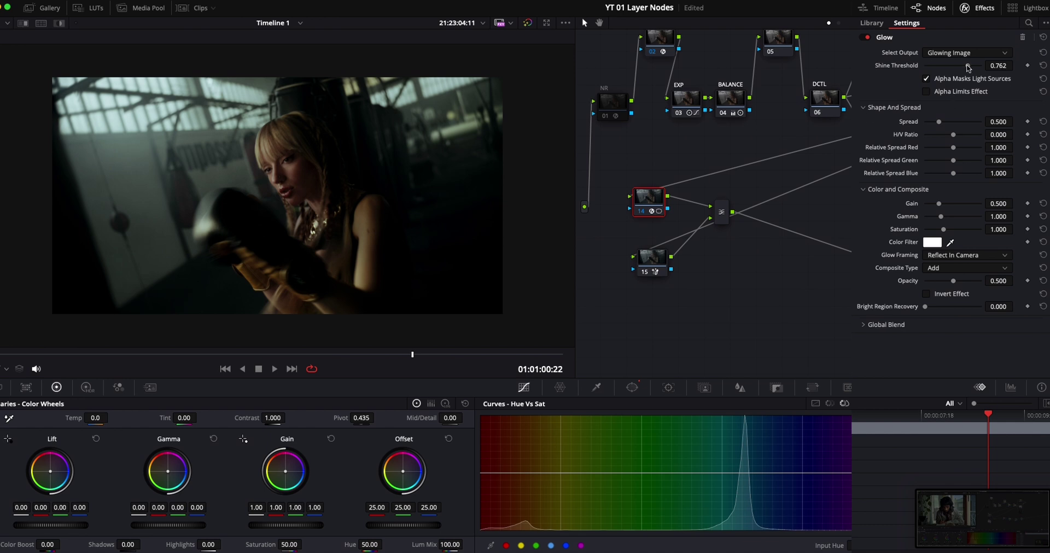
Set Glow Shine Threshold 0.422, Spread 0.587, Gain 0.385 and a red-orange colour filter.
mouse_move(968, 66)
mouse_down()
mouse_move(901, 73)
mouse_move(956, 73)
mouse_move(897, 85)
mouse_move(982, 82)
mouse_move(953, 84)
mouse_up()
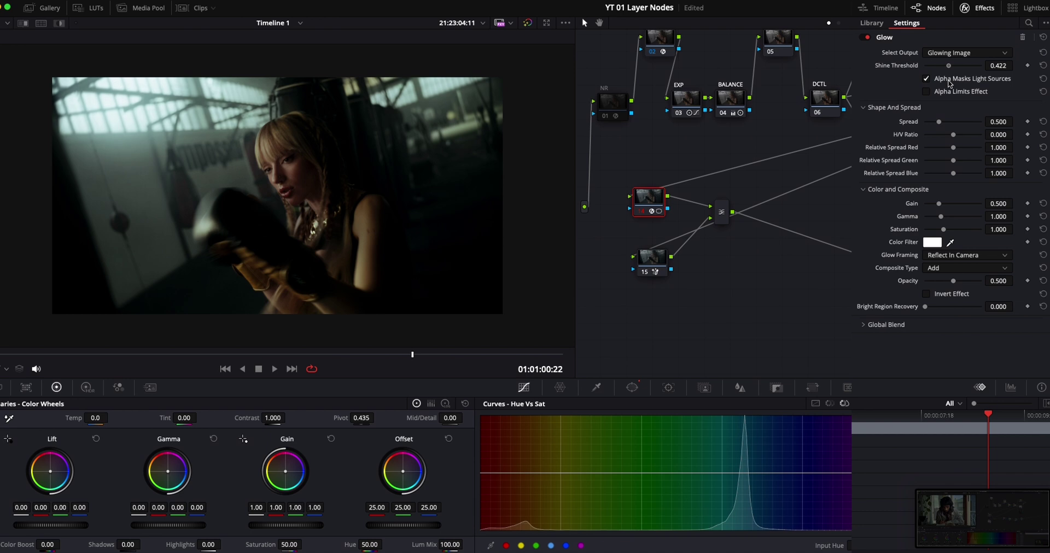
mouse_move(938, 121)
mouse_down()
mouse_move(964, 123)
mouse_move(936, 131)
mouse_move(942, 124)
mouse_up()
drag(939, 203, 952, 209)
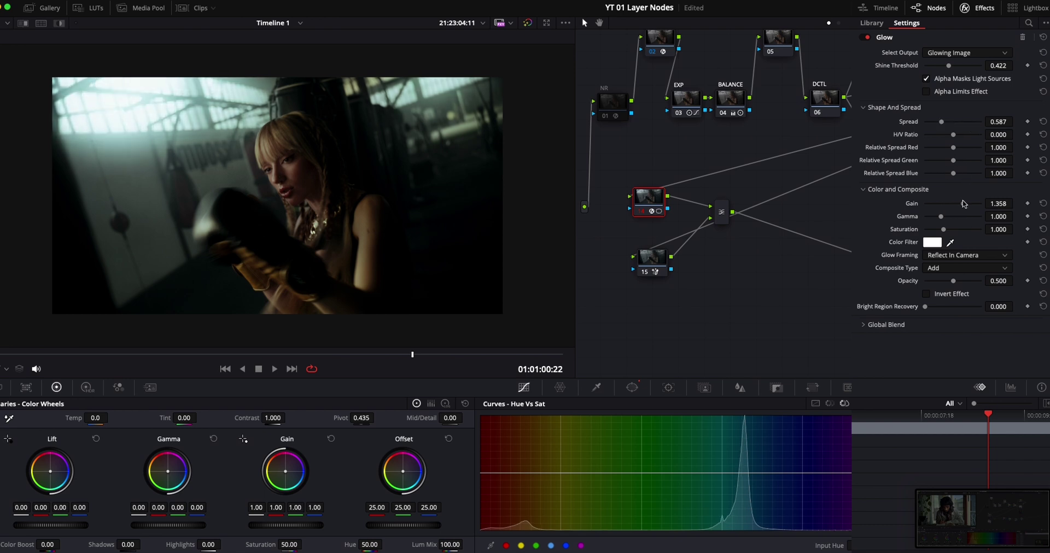
mouse_move(952, 210)
mouse_down()
mouse_move(924, 214)
mouse_move(935, 210)
mouse_up()
click(934, 244)
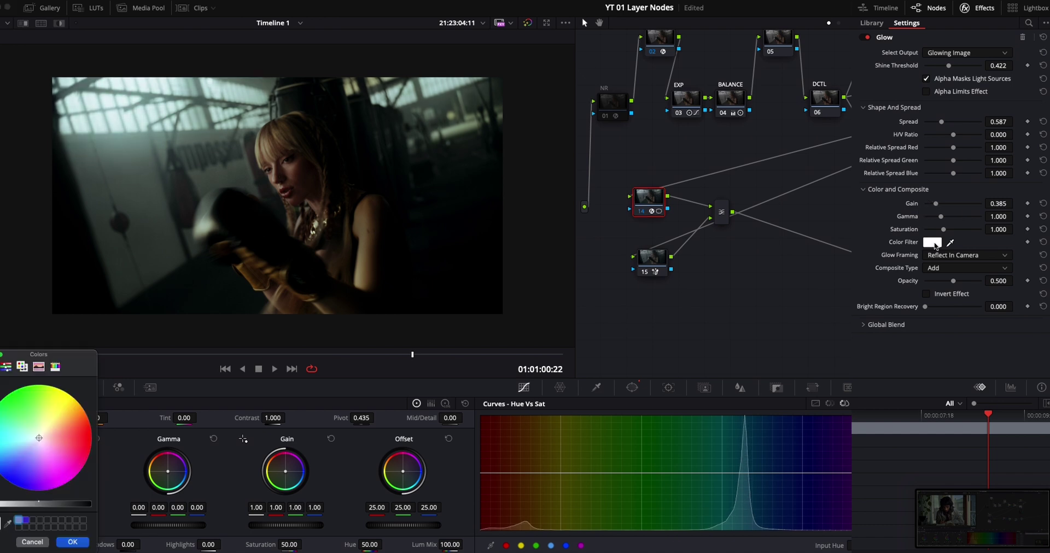
mouse_move(45, 439)
mouse_down()
mouse_move(85, 418)
mouse_move(102, 426)
mouse_up()
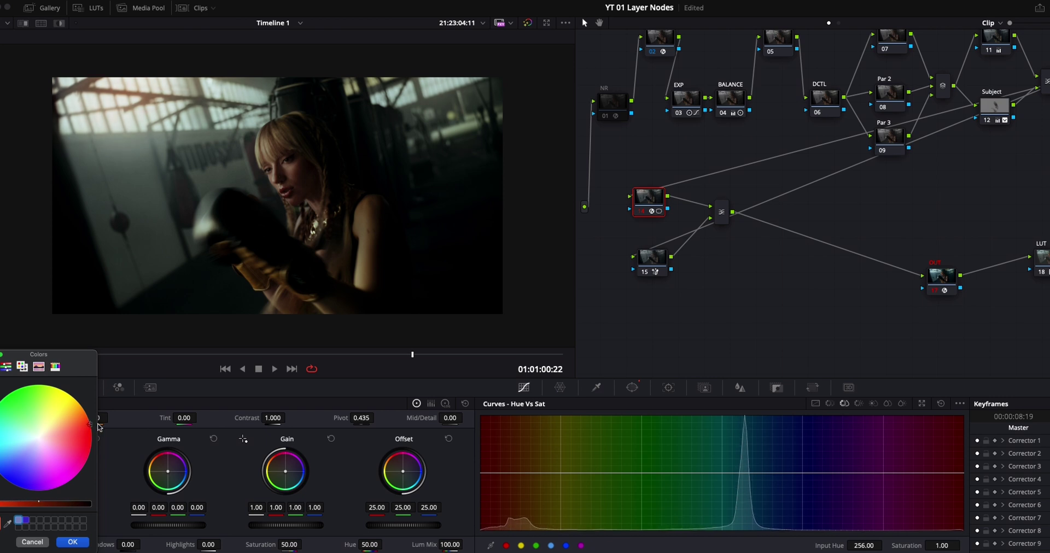
key(Return)
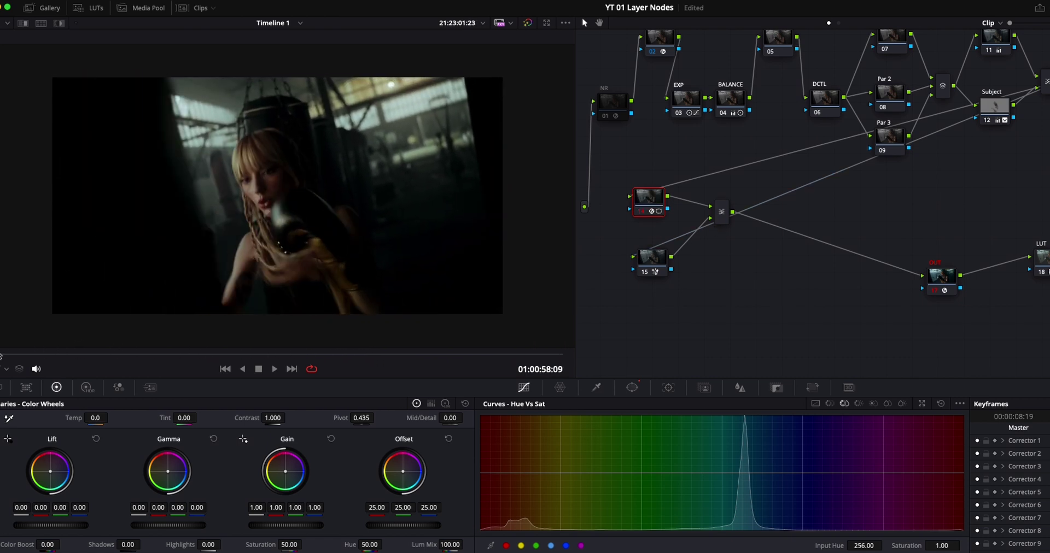
key(space)
scroll(148, 254, up, 2)
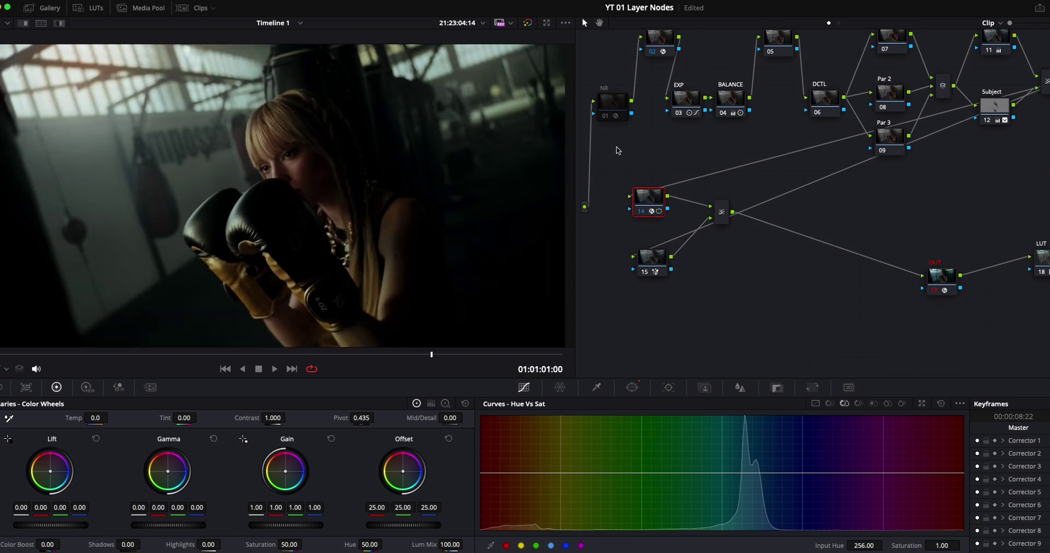
drag(651, 197, 656, 199)
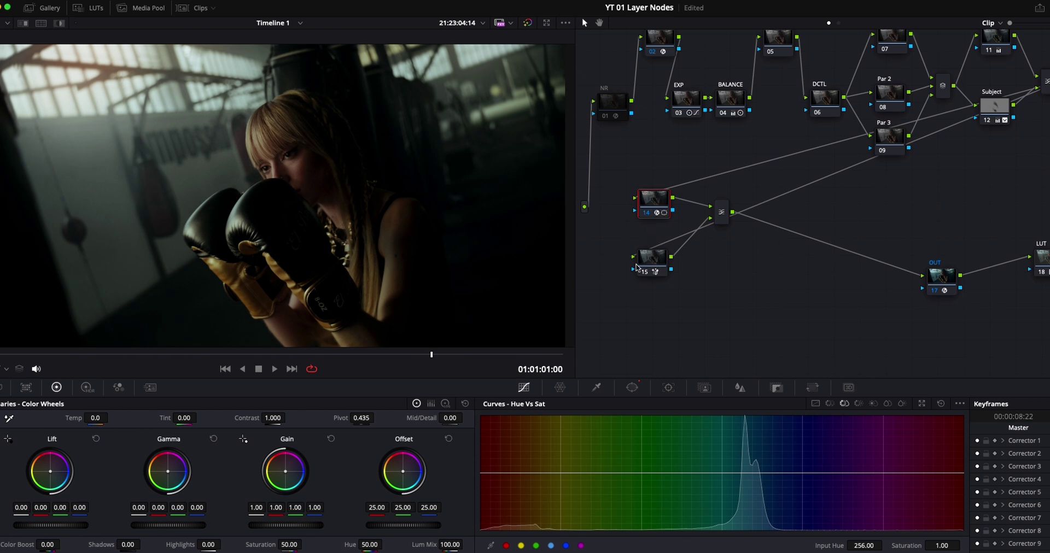
Reset the Glow Shine Threshold to 0.275 and refine the red hue of its colour filter.
drag(949, 66, 920, 66)
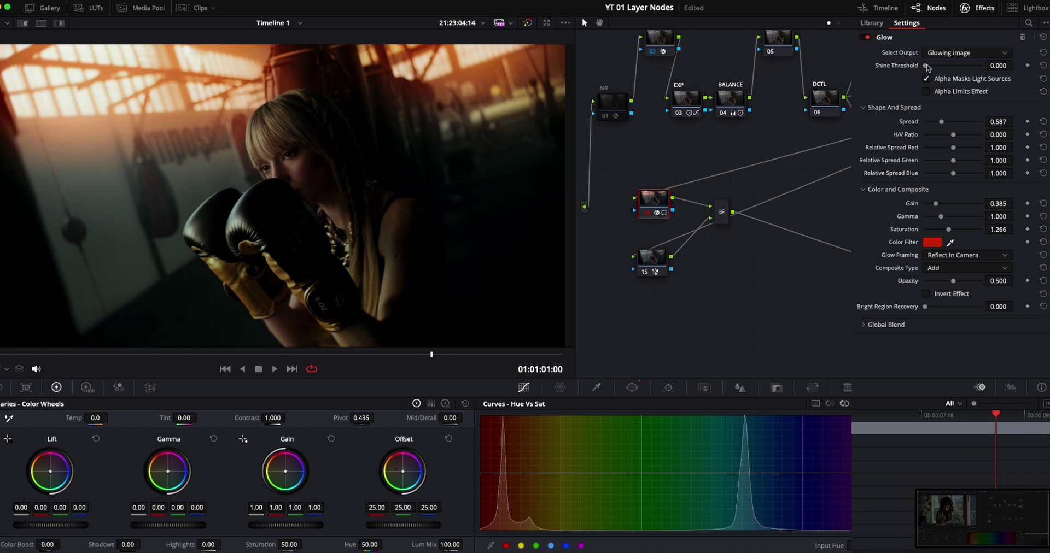
drag(925, 66, 941, 65)
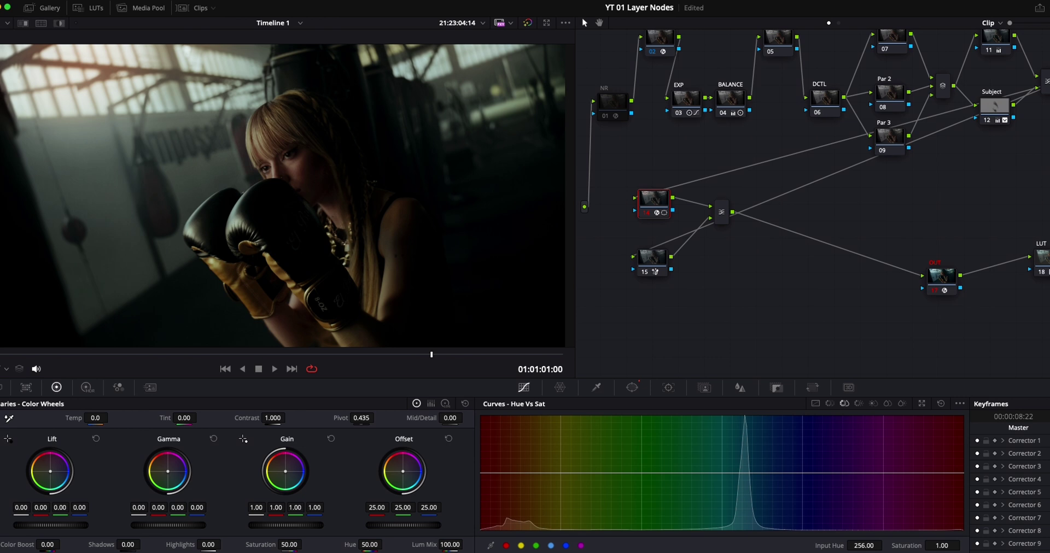
drag(87, 423, 90, 423)
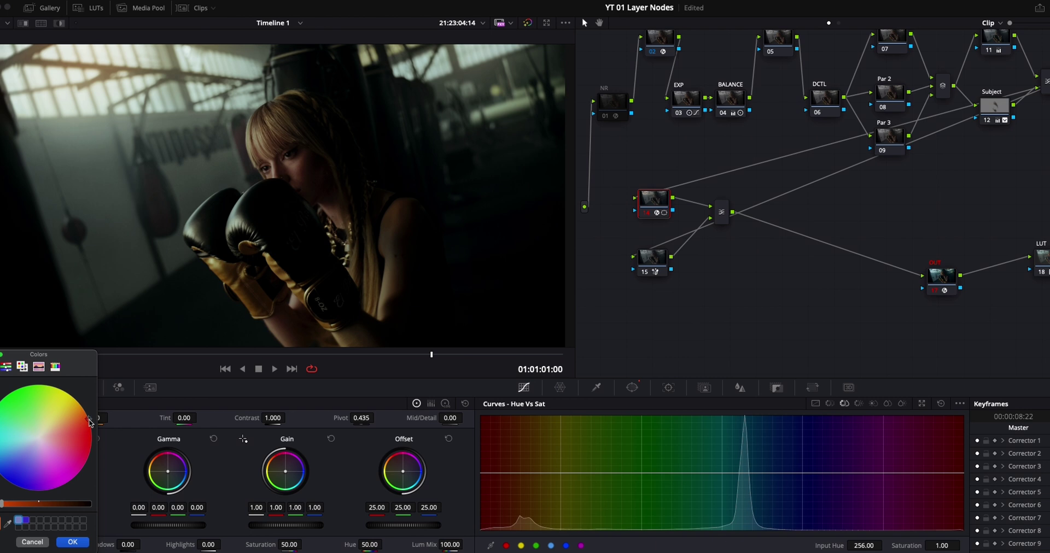
click(78, 545)
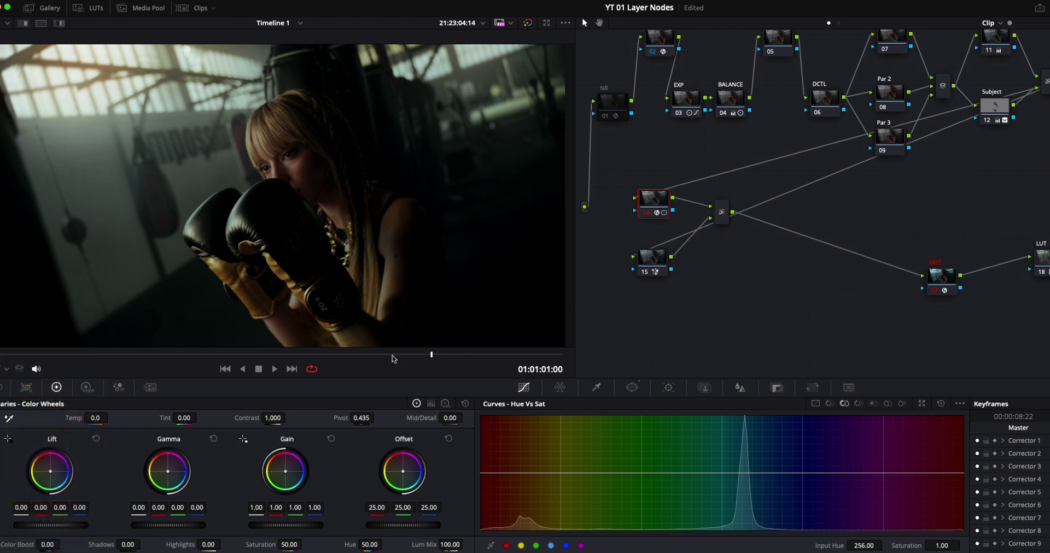